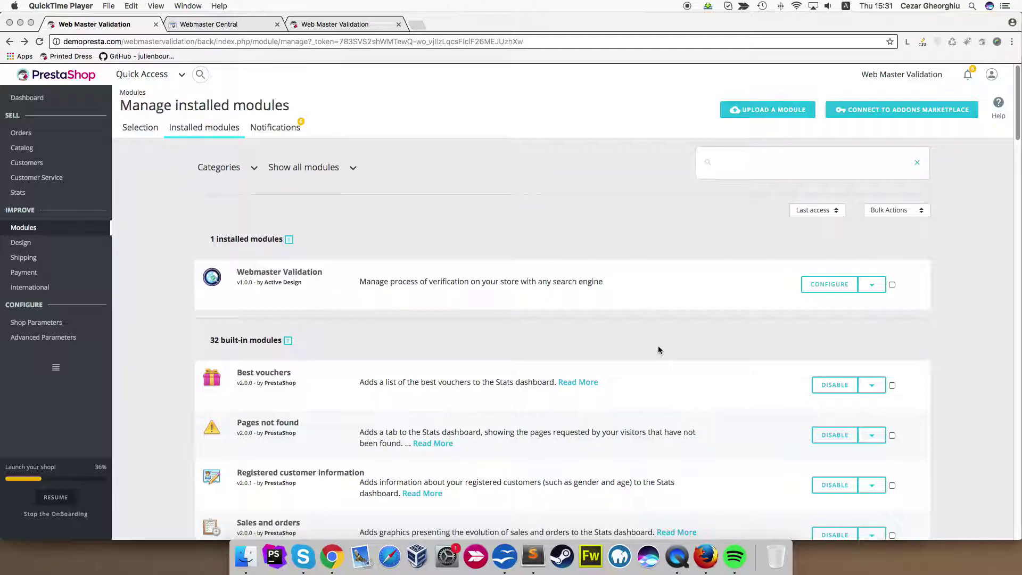
Bring the PrestaShop back office window, showing the installed modules list, into focus.
{"action": "left_click", "coordinate": [805, 293]}
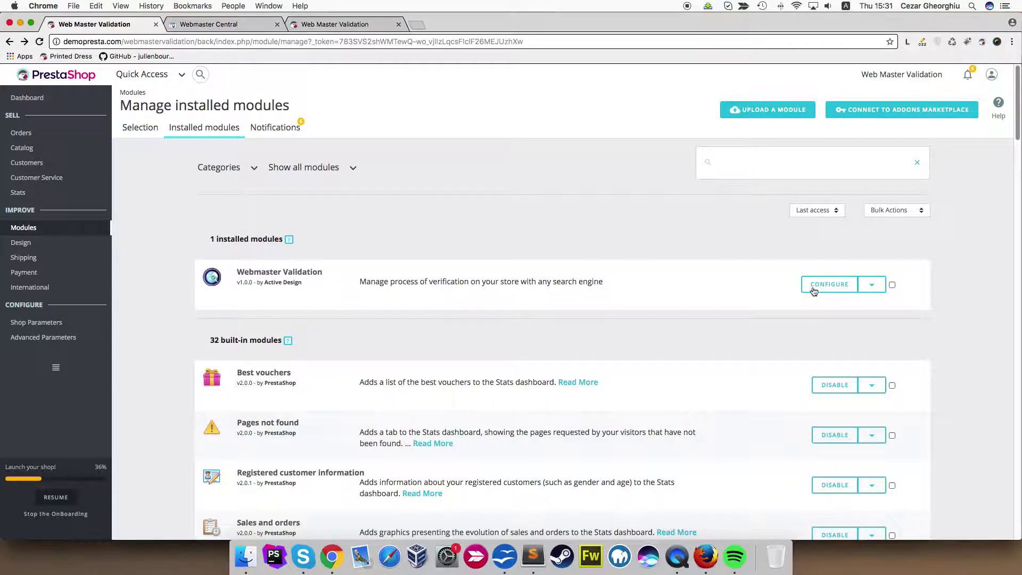
Open the Webmaster Validation module's Configure page.
{"action": "left_click", "coordinate": [823, 290]}
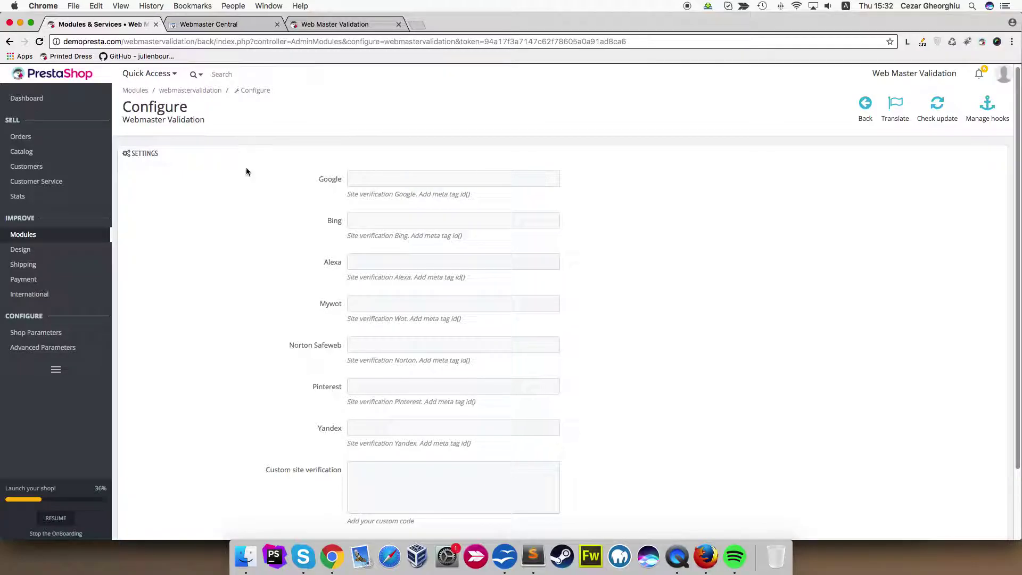
On the Google verification page, select only the code after content= in the HTML meta tag.
{"action": "left_click", "coordinate": [232, 25]}
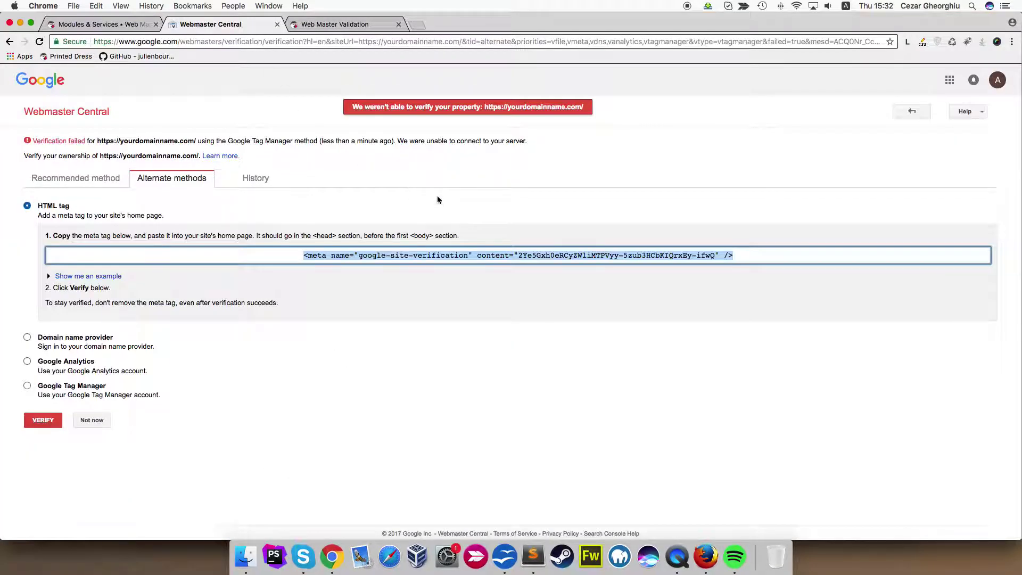
{"action": "left_click", "coordinate": [516, 255]}
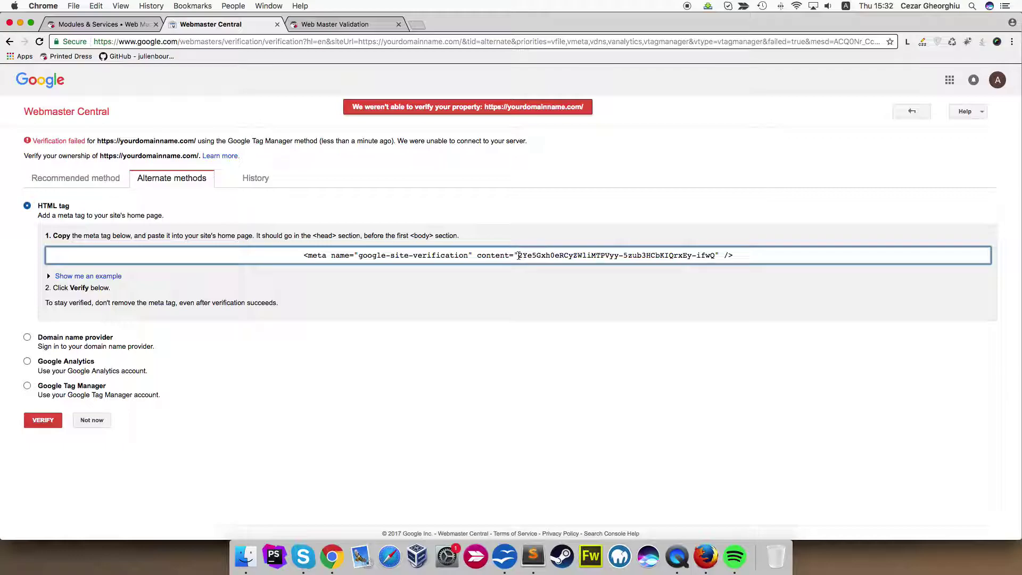
{"action": "left_click_drag", "start_coordinate": [519, 256], "coordinate": [716, 255]}
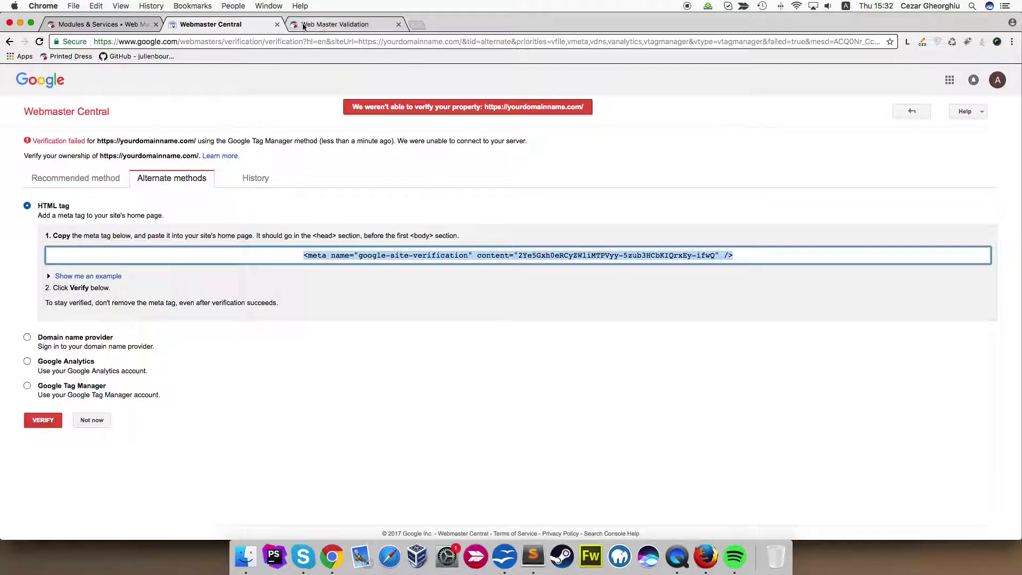
Paste the Google verification code into the module's Google field and save the settings.
{"action": "left_click", "coordinate": [113, 25]}
{"action": "left_click", "coordinate": [376, 181]}
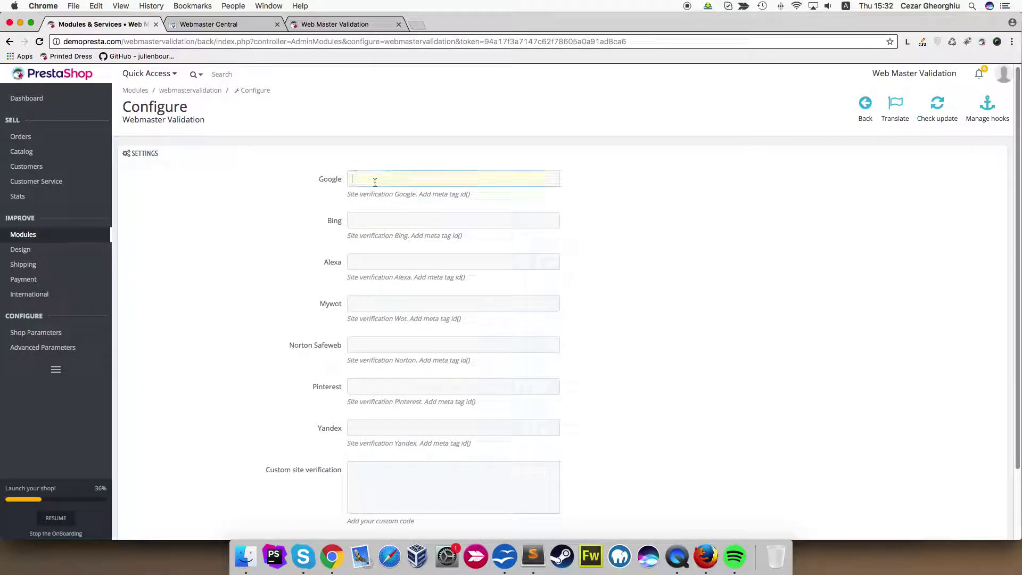
{"action": "key", "text": "super+v"}
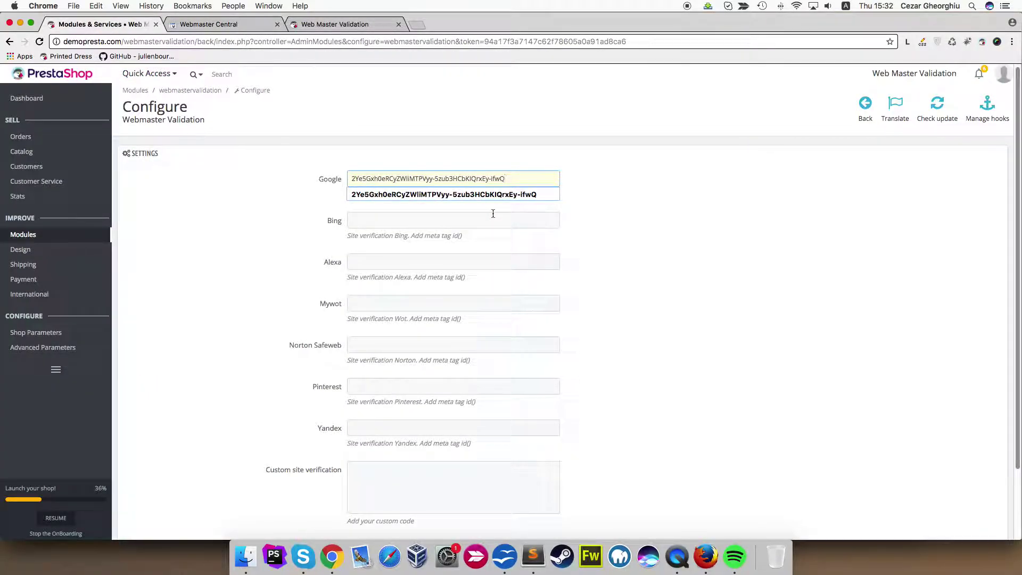
{"action": "left_click", "coordinate": [621, 209]}
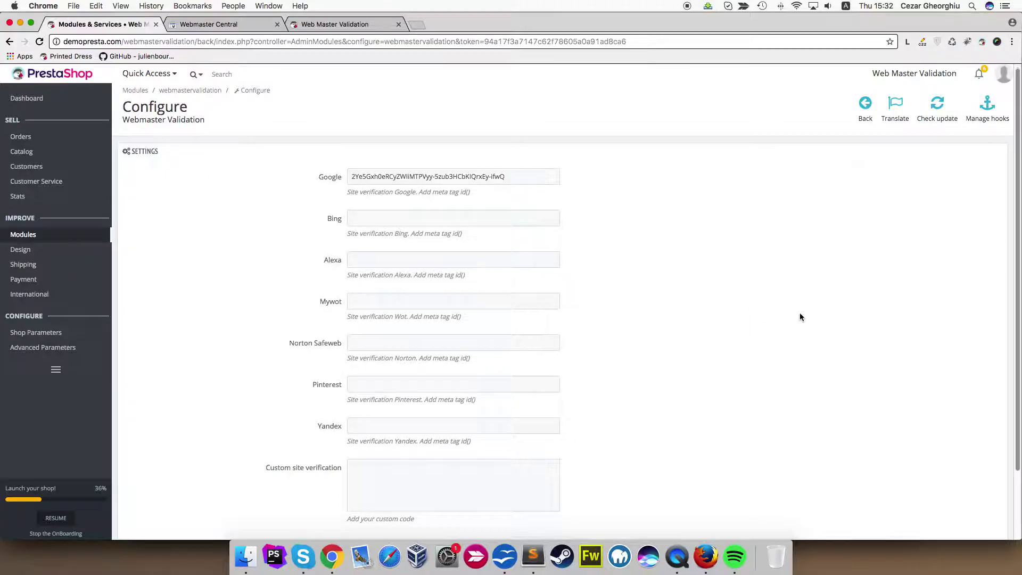
{"action": "scroll", "coordinate": [905, 426], "scroll_direction": "down", "scroll_amount": 2}
{"action": "left_click", "coordinate": [994, 534]}
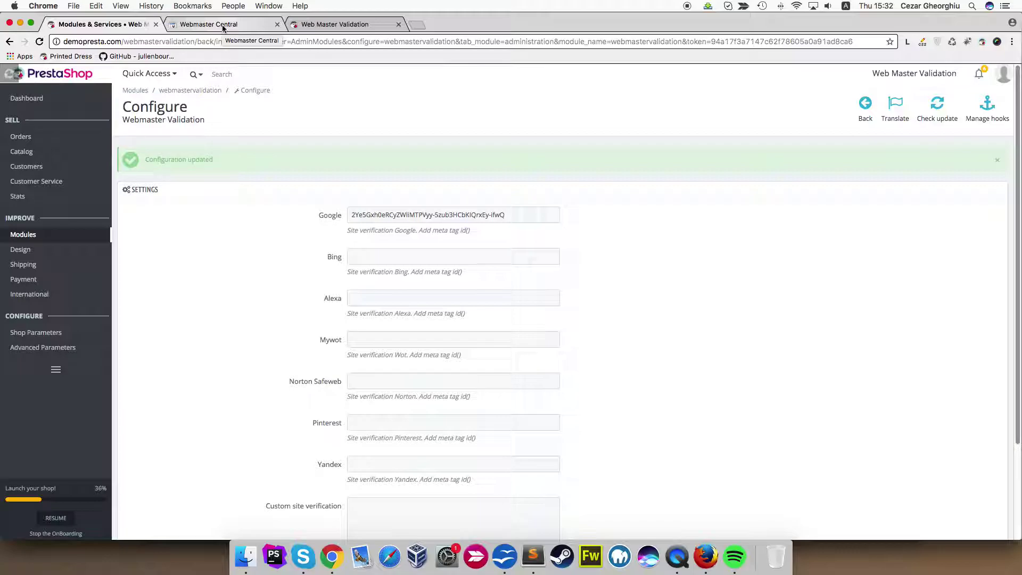
{"action": "left_click", "coordinate": [223, 27]}
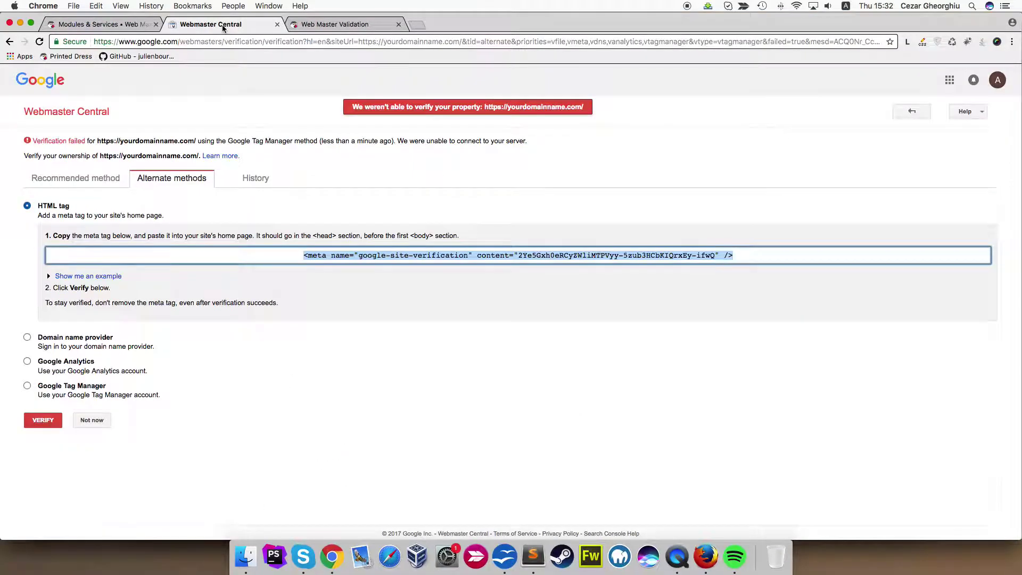
Reload the storefront so it picks up the saved Google code.
{"action": "left_click", "coordinate": [305, 27]}
{"action": "left_click", "coordinate": [225, 40]}
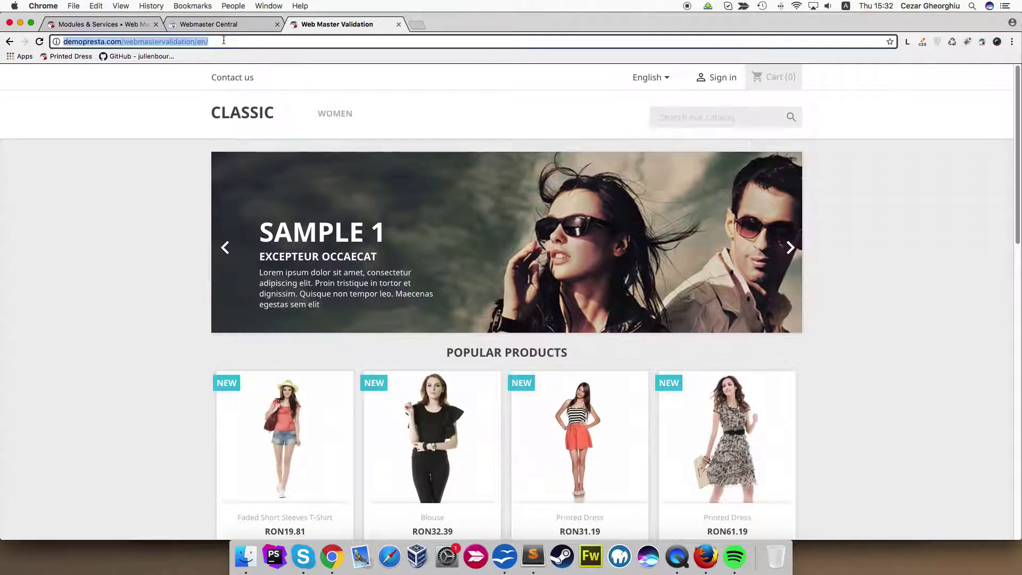
{"action": "key", "text": "Return"}
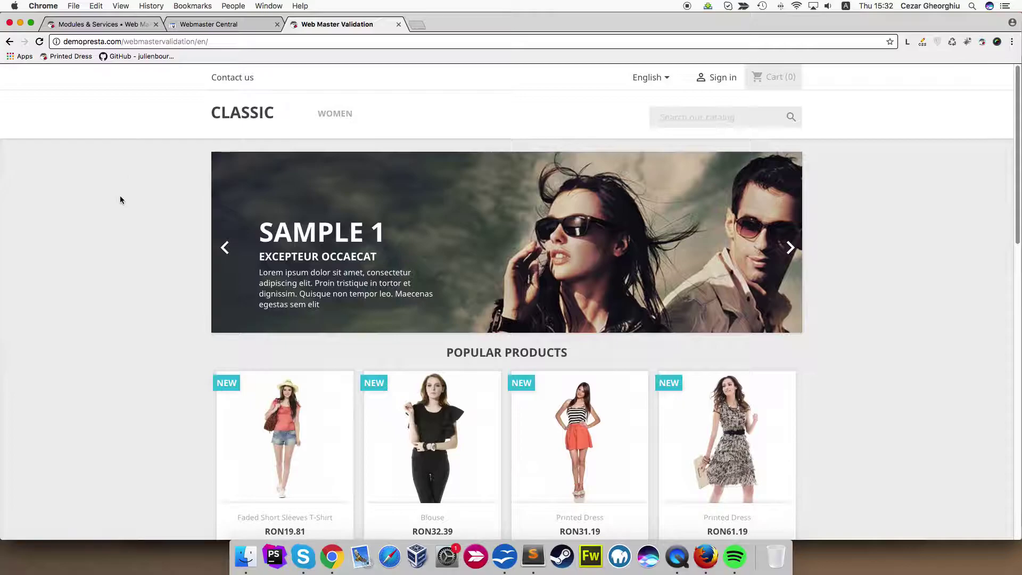
Inspect the storefront and search its markup for the pasted google-site-verification code.
{"action": "right_click", "coordinate": [139, 215]}
{"action": "left_click", "coordinate": [112, 300]}
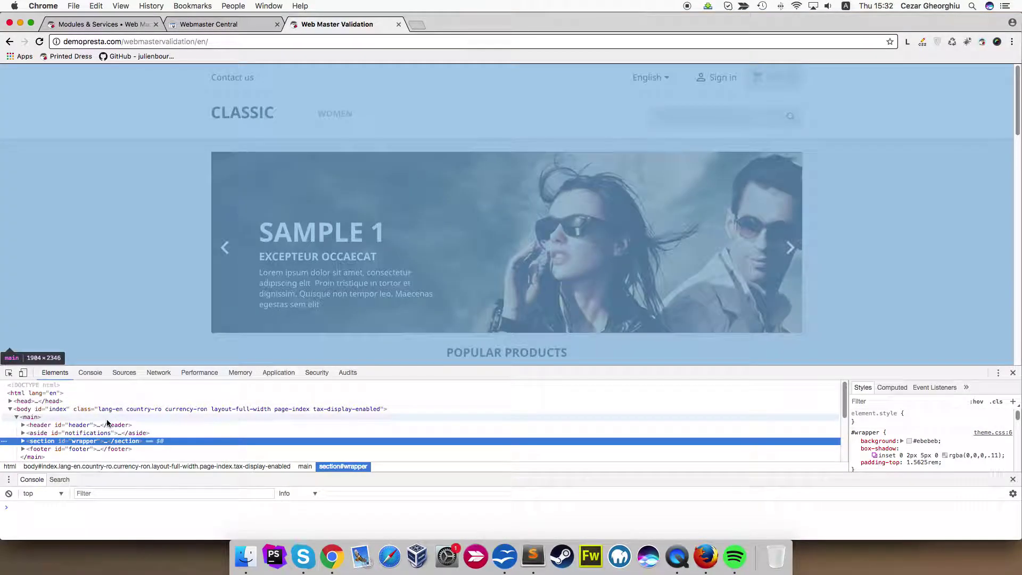
{"action": "key", "text": "super+f"}
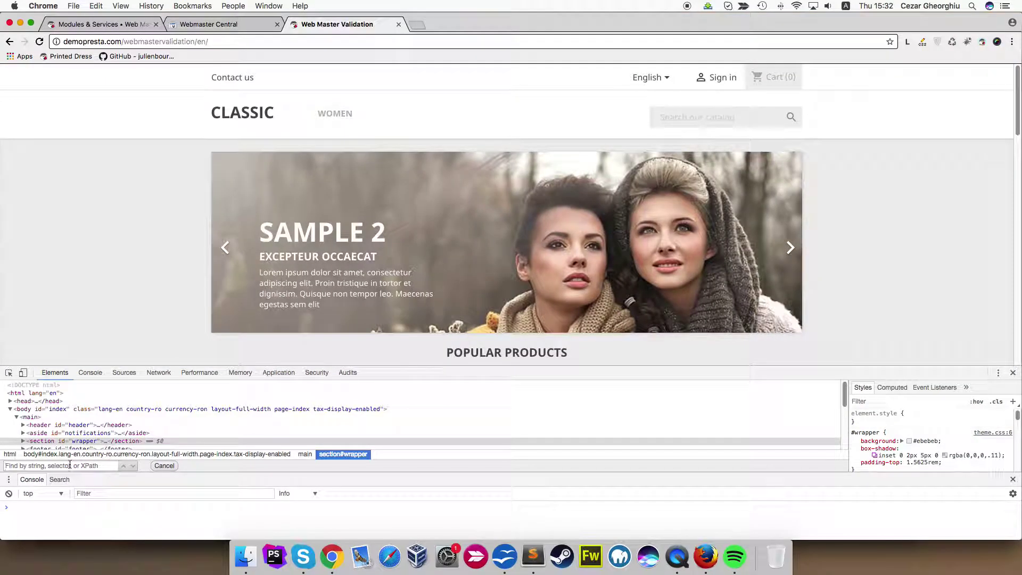
{"action": "key", "text": "super+v"}
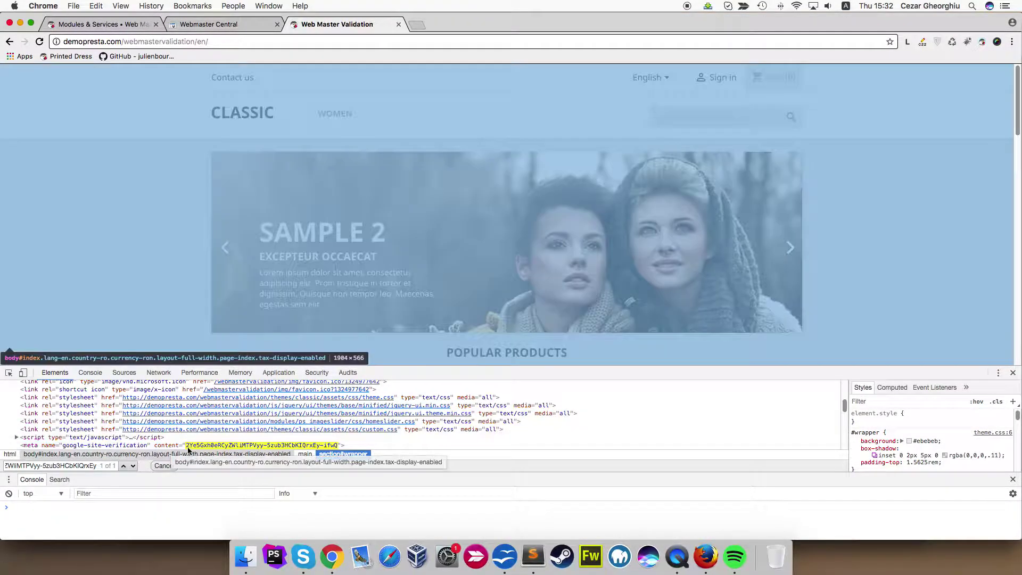
{"action": "scroll", "coordinate": [193, 431], "scroll_direction": "down", "scroll_amount": 1}
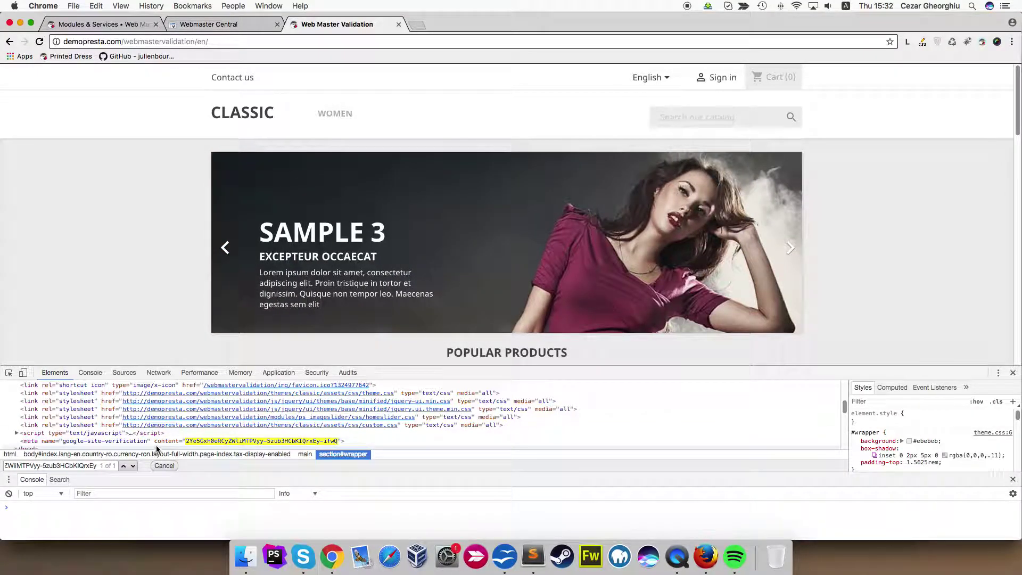
{"action": "scroll", "coordinate": [188, 429], "scroll_direction": "down", "scroll_amount": 1}
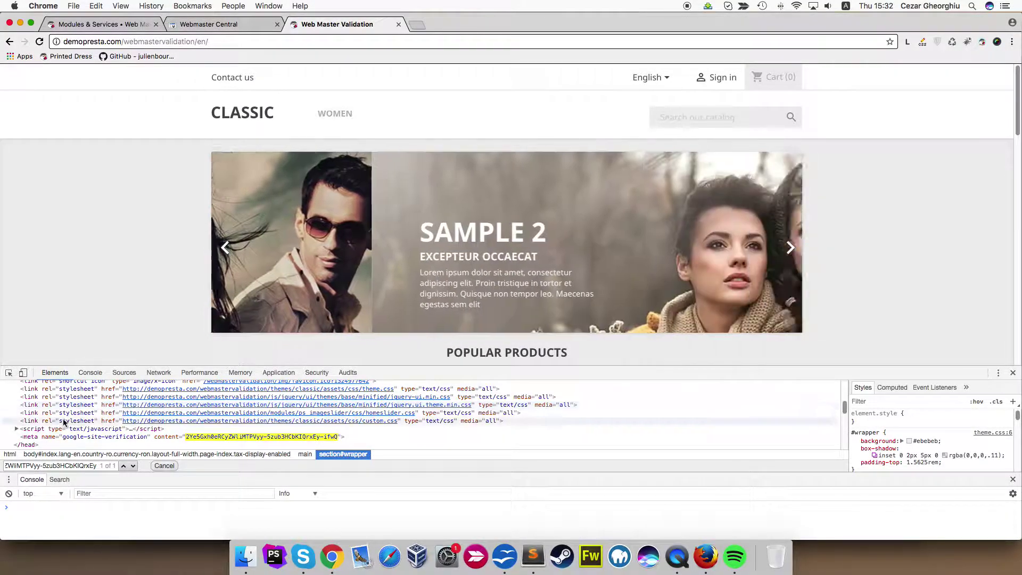
Enter 'test for bing' in the Bing verification field.
{"action": "left_click", "coordinate": [105, 26]}
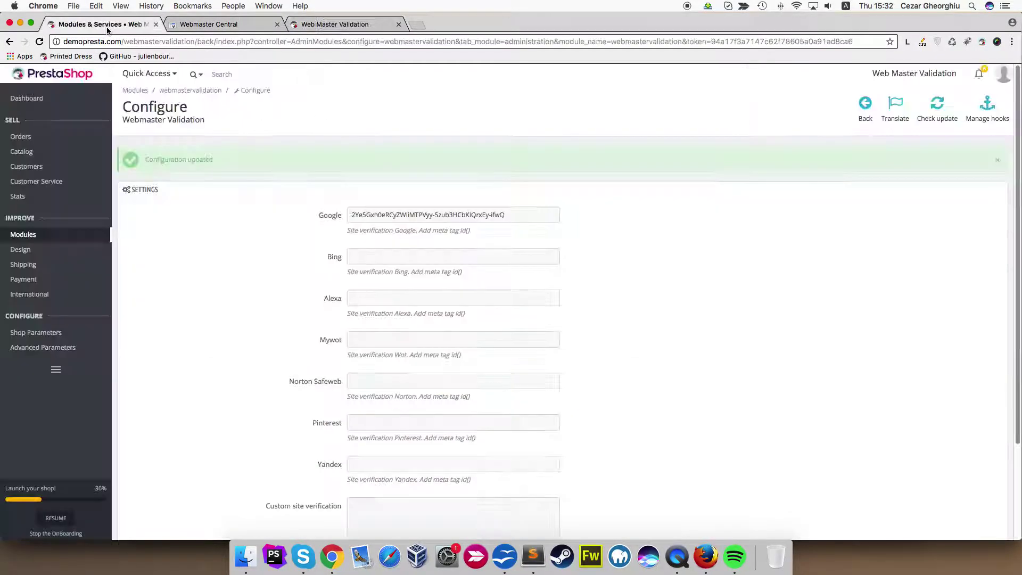
{"action": "left_click", "coordinate": [387, 259]}
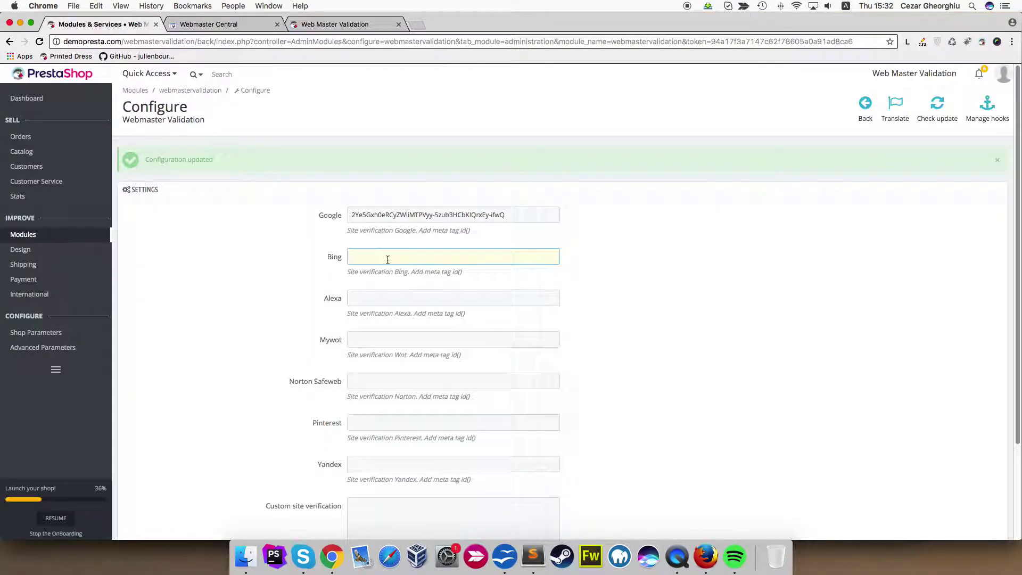
{"action": "type", "text": "test for bing"}
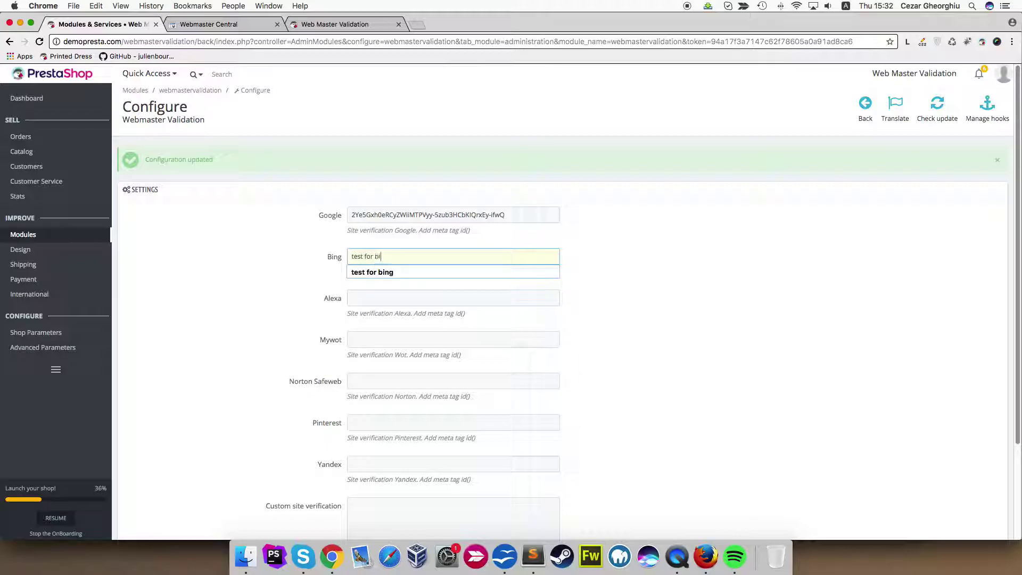
{"action": "left_click", "coordinate": [483, 283]}
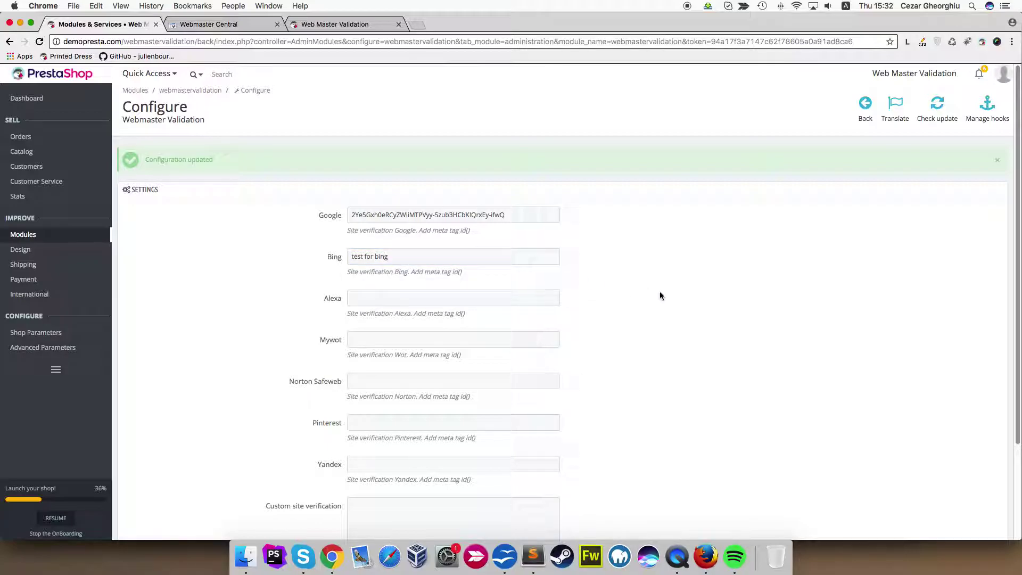
Fill the Pinterest field with 'test for pineinterest' and save the settings.
{"action": "left_click", "coordinate": [415, 385]}
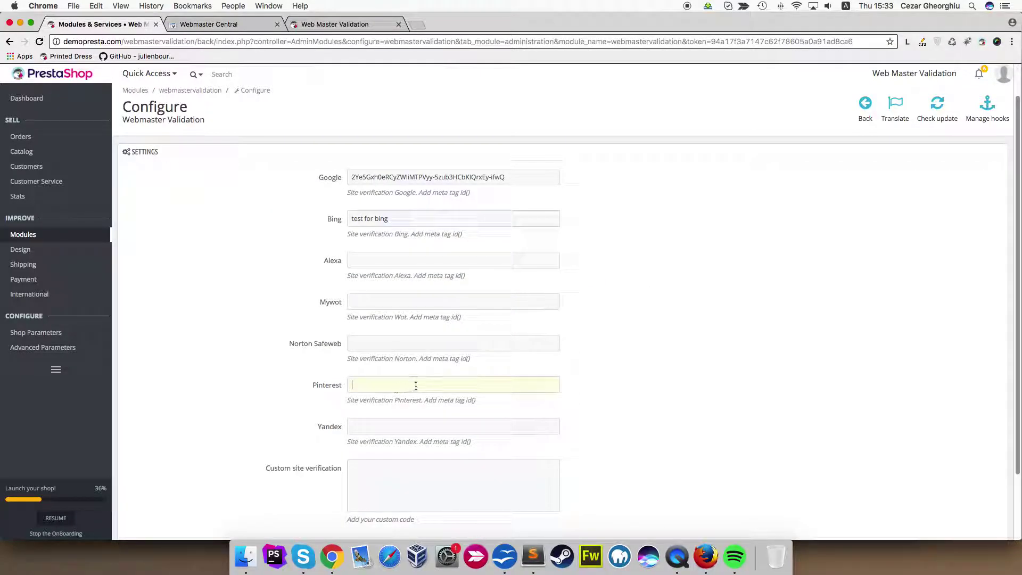
{"action": "type", "text": "test"}
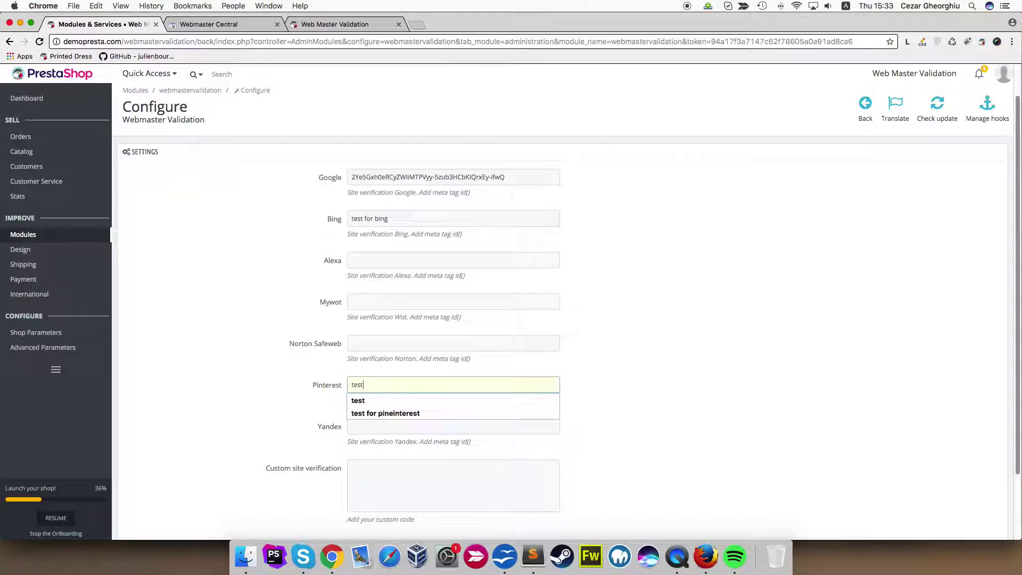
{"action": "type", "text": " for"}
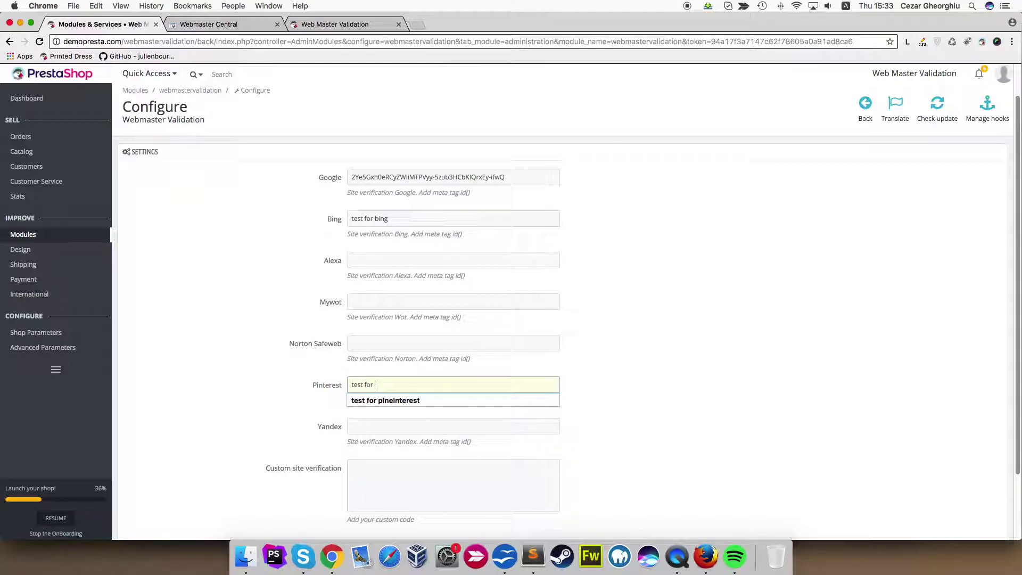
{"action": "left_click", "coordinate": [429, 401]}
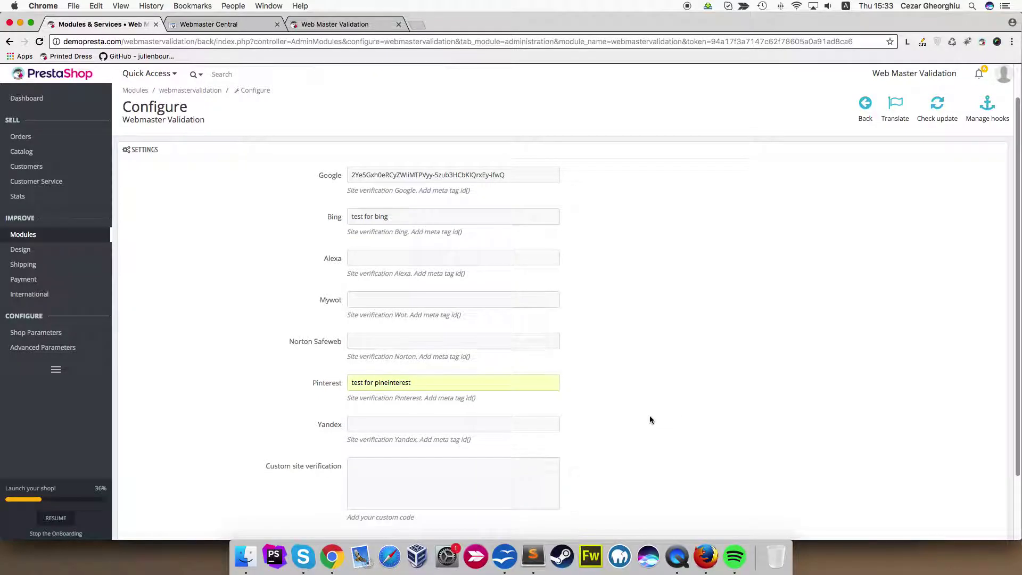
{"action": "scroll", "coordinate": [809, 467], "scroll_direction": "down", "scroll_amount": 3}
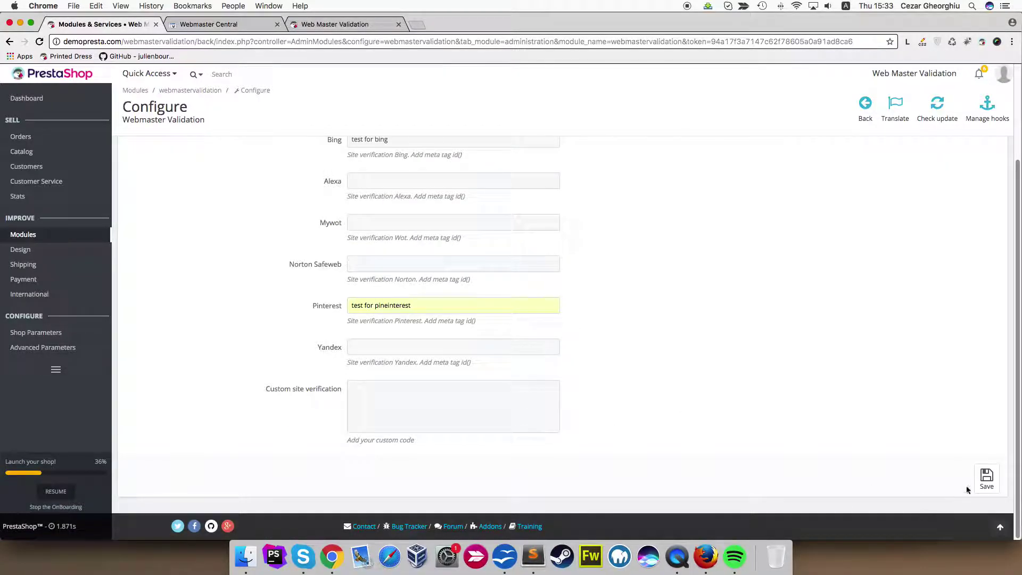
{"action": "left_click", "coordinate": [987, 477]}
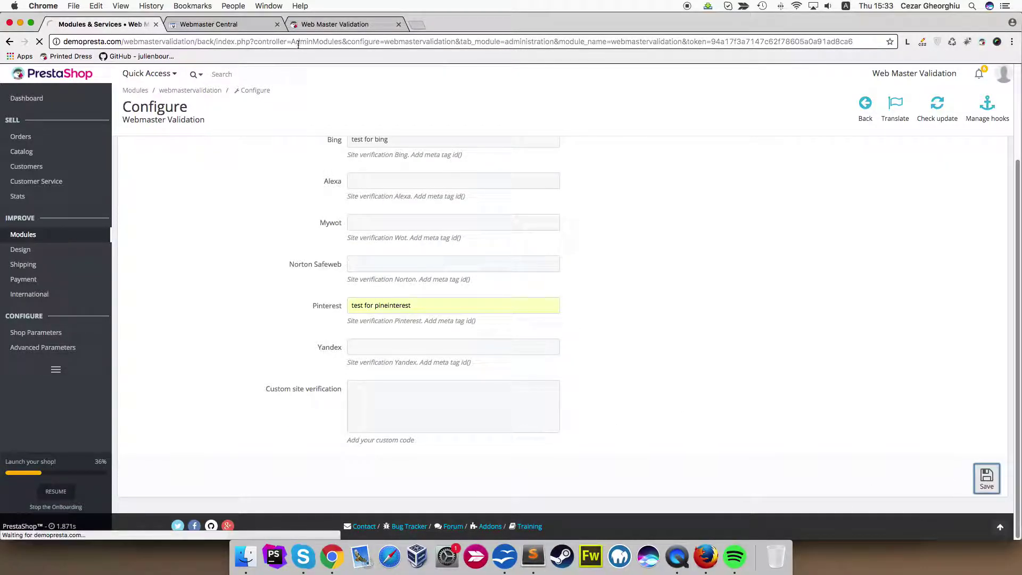
Reload the storefront and replace the Elements search with 'test for bing'.
{"action": "left_click", "coordinate": [314, 25]}
{"action": "left_click", "coordinate": [216, 41]}
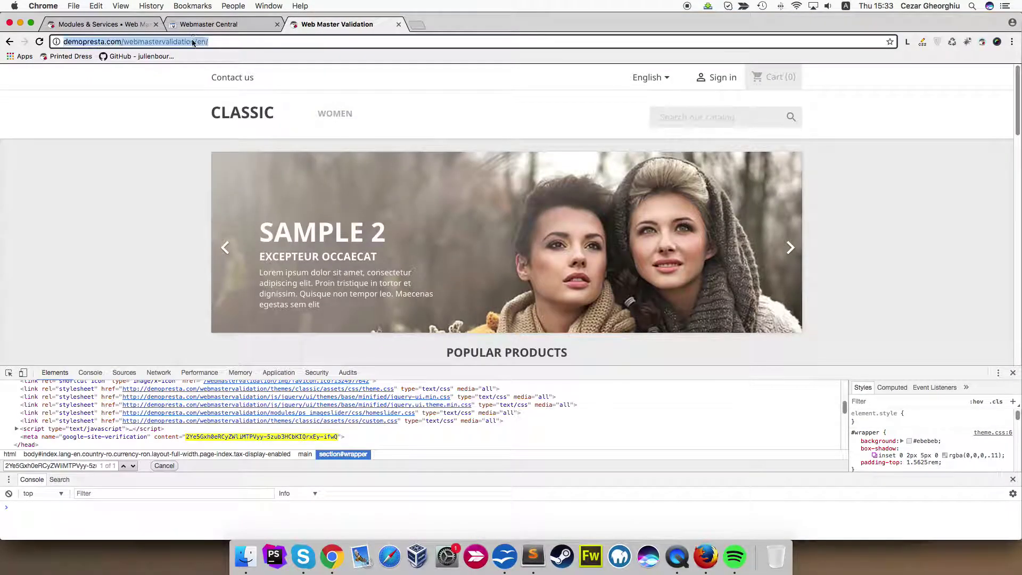
{"action": "key", "text": "Return"}
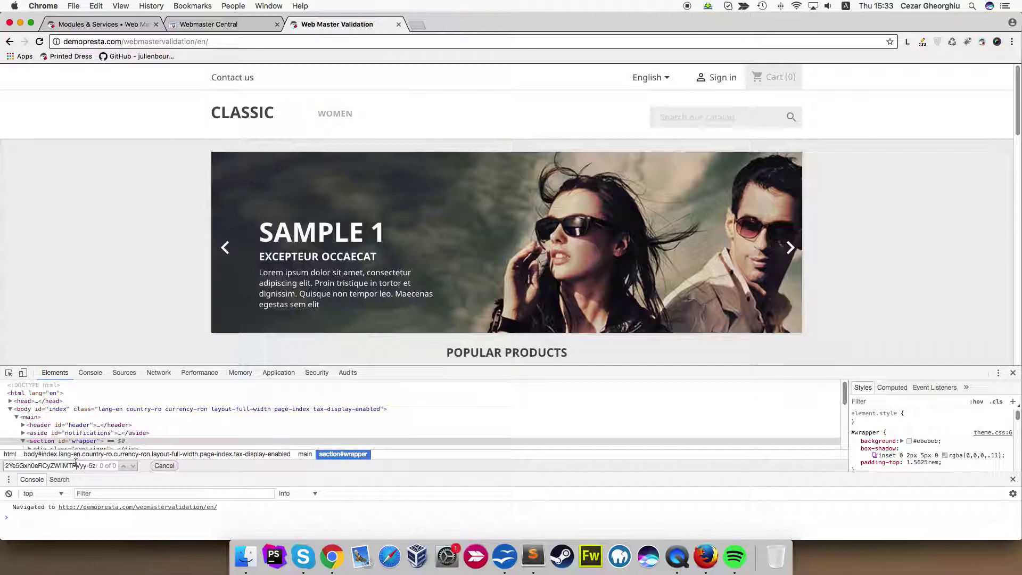
{"action": "left_click", "coordinate": [80, 465]}
{"action": "key", "text": "super+a"}
{"action": "key", "text": "BackSpace"}
{"action": "type", "text": "test for bin"}
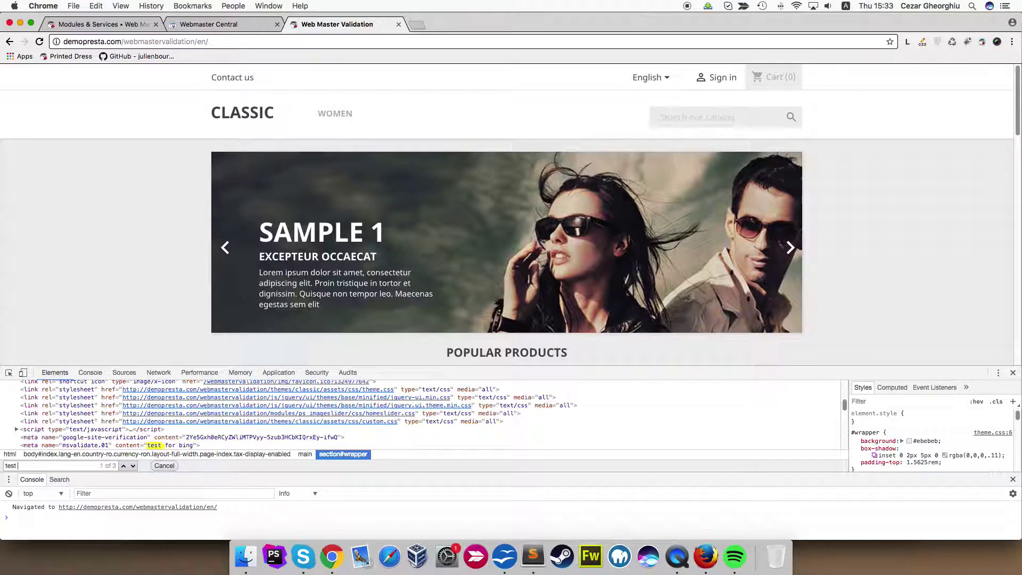
{"action": "type", "text": "g"}
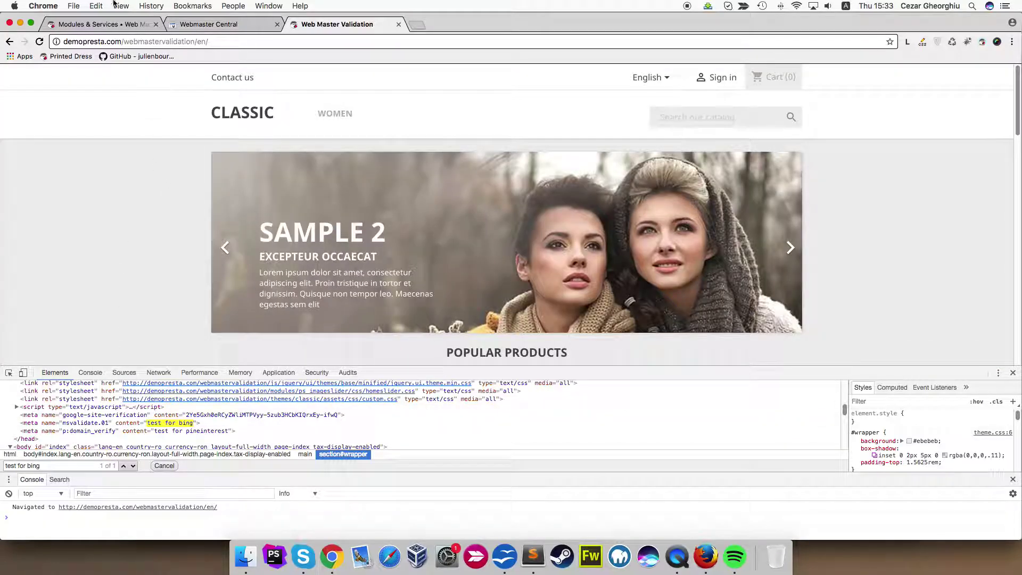
Delete the Pinterest, Bing and Google verification values from the module settings.
{"action": "left_click", "coordinate": [114, 24]}
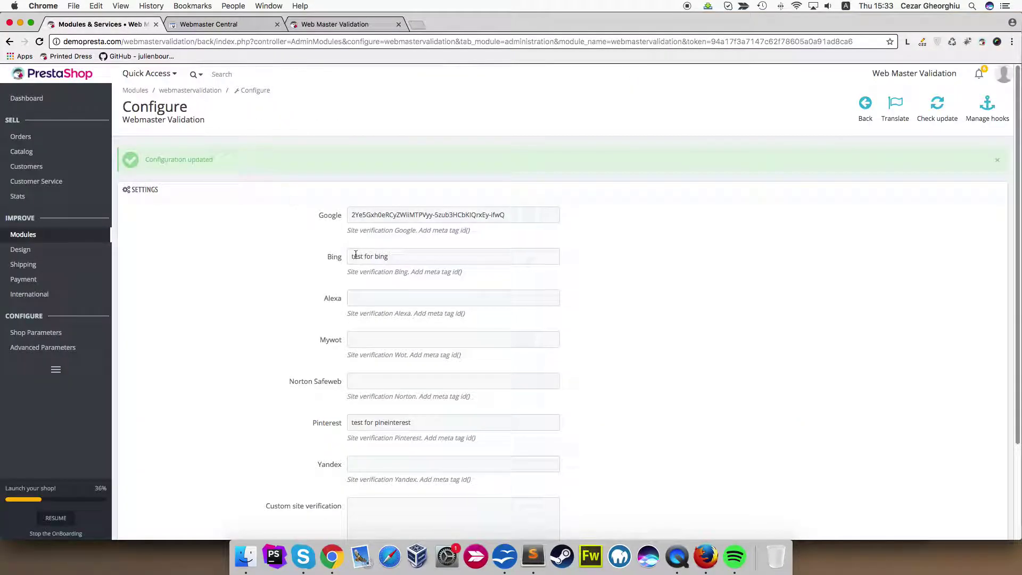
{"action": "key", "text": "Tab"}
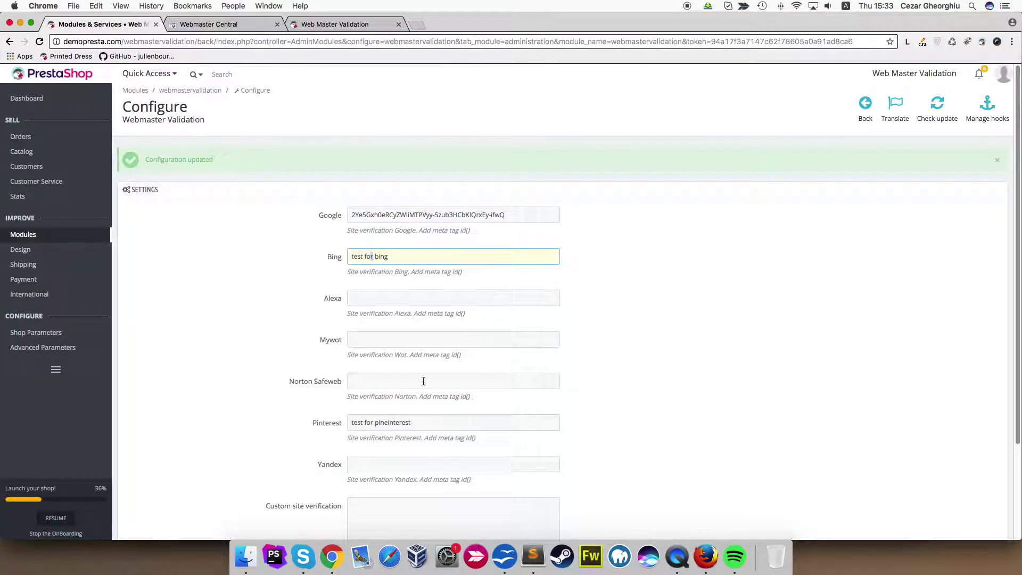
{"action": "left_click", "coordinate": [329, 424]}
{"action": "key", "text": "BackSpace"}
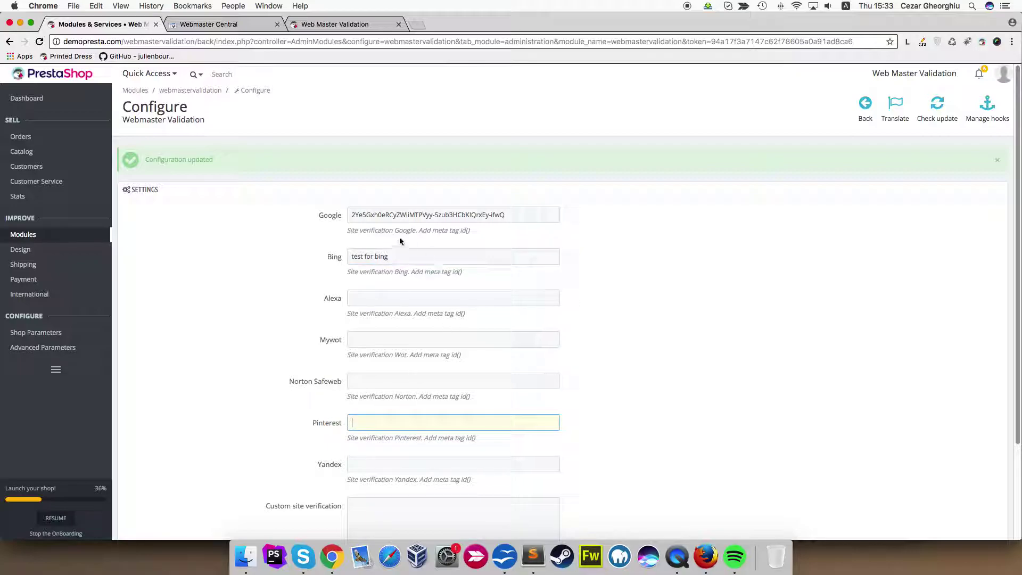
{"action": "left_click", "coordinate": [330, 256]}
{"action": "key", "text": "BackSpace"}
{"action": "left_click", "coordinate": [288, 215]}
{"action": "key", "text": "BackSpace"}
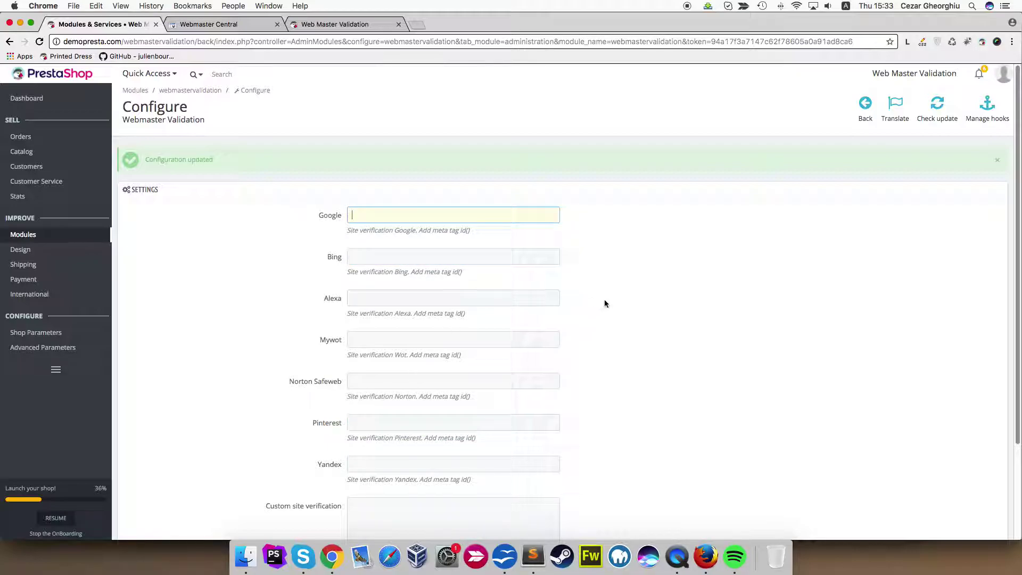
{"action": "scroll", "coordinate": [624, 311], "scroll_direction": "down", "scroll_amount": 5}
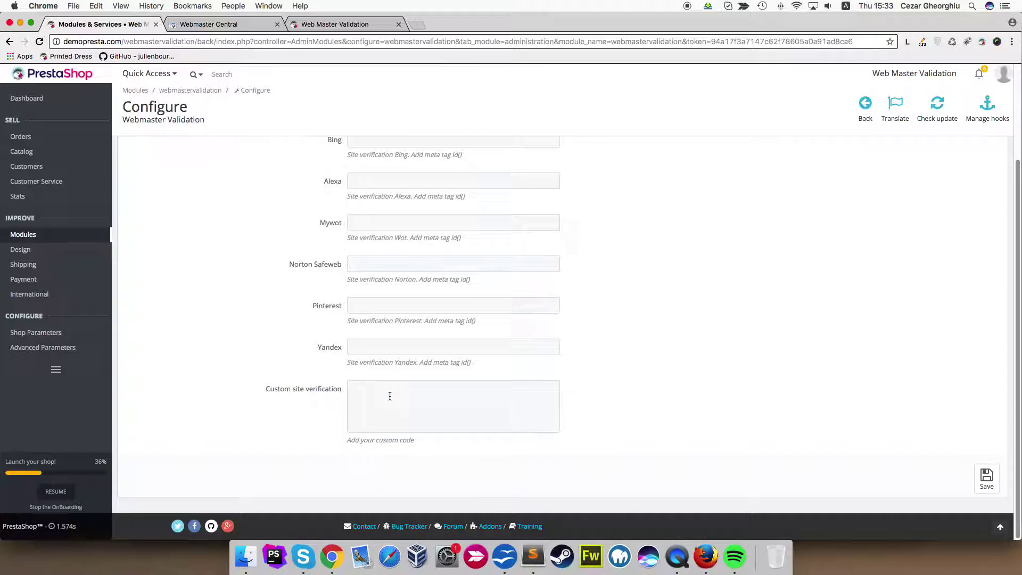
{"action": "left_click", "coordinate": [390, 396]}
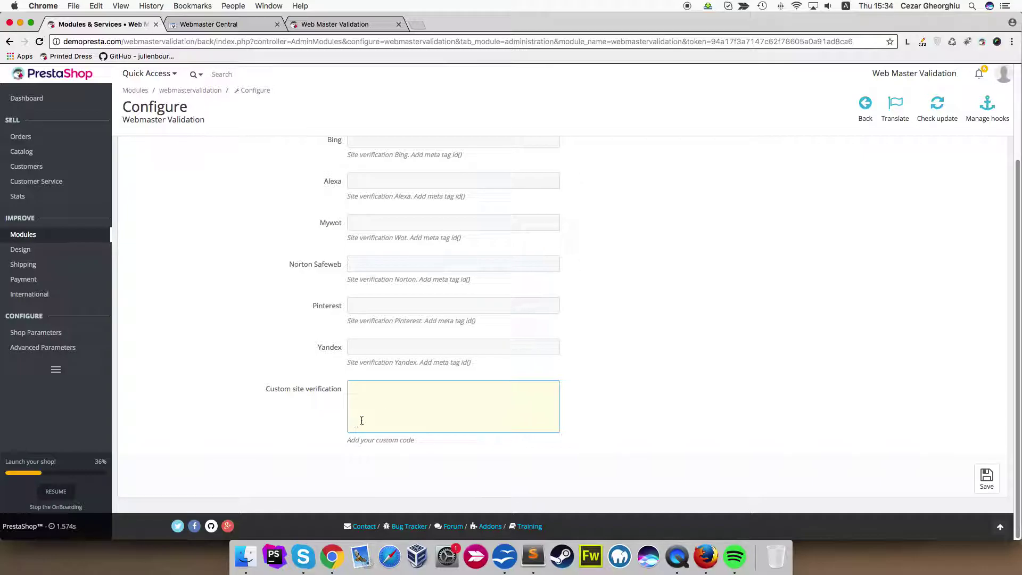
Paste the prepared author meta tag from Sublime Text into Custom site verification.
{"action": "left_click", "coordinate": [533, 557]}
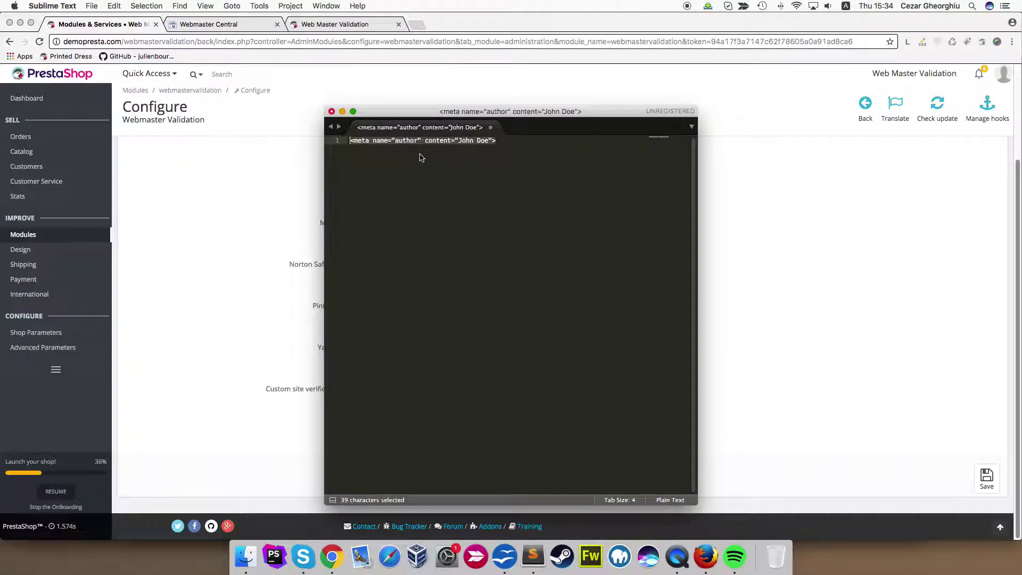
{"action": "key", "text": "super+Tab"}
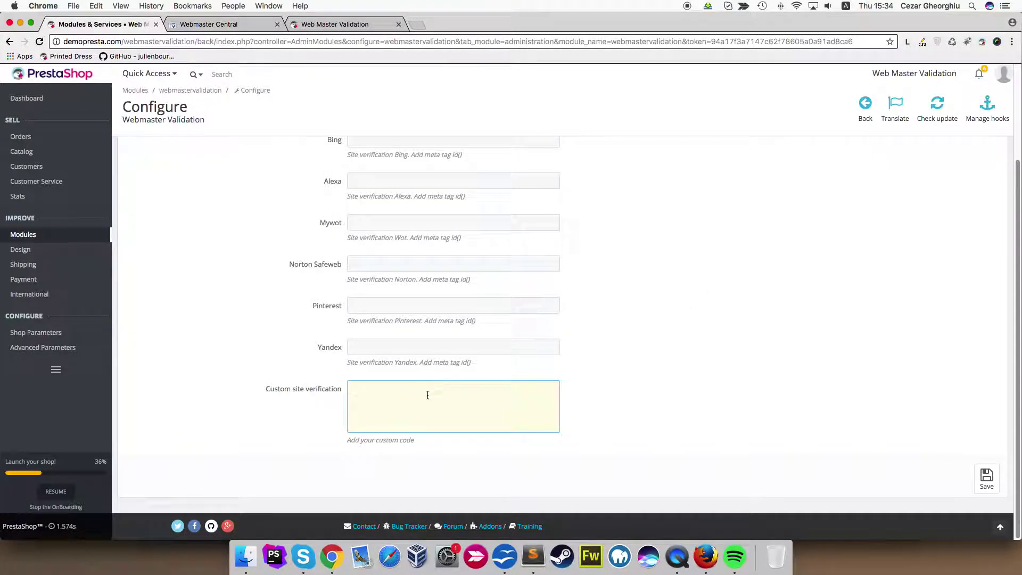
{"action": "type", "text": "<meta name=\"author\" content=\"John Doe\">"}
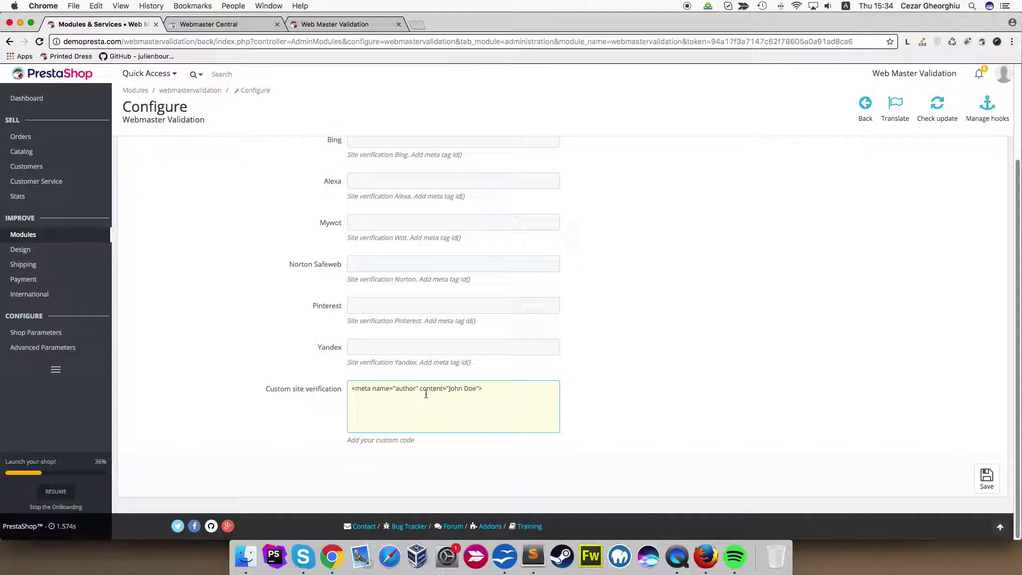
Change the author content to 'custom meta code' and add a console.log('hello world') script.
{"action": "double_click", "coordinate": [456, 389]}
{"action": "key", "text": "BackSpace"}
{"action": "left_click_drag", "start_coordinate": [461, 389], "coordinate": [449, 390]}
{"action": "type", "text": "custom "}
{"action": "type", "text": "meta code"}
{"action": "type", "text": "<"}
{"action": "type", "text": "script"}
{"action": "type", "text": "><"}
{"action": "type", "text": "/script>"}
{"action": "type", "text": "console."}
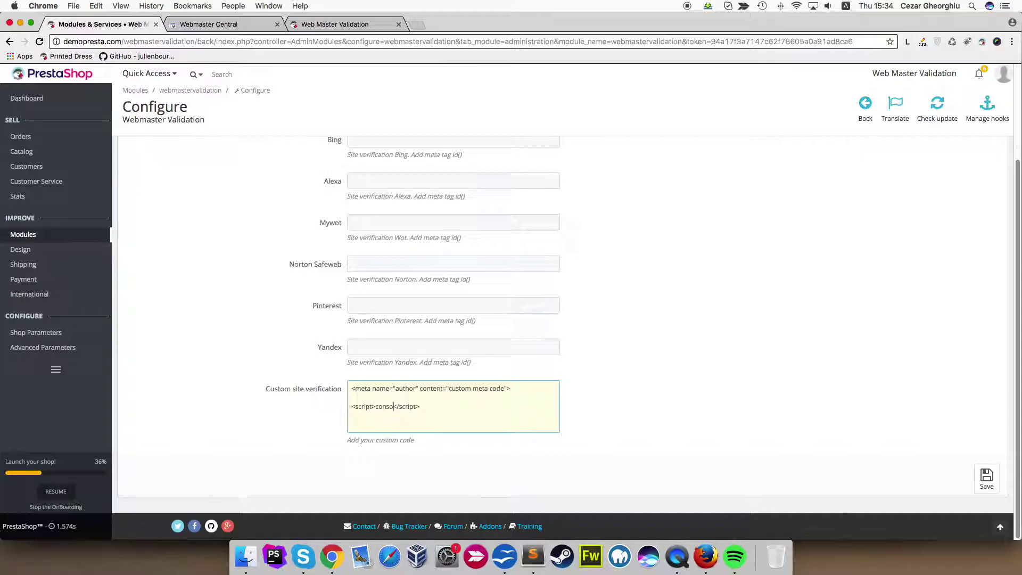
{"action": "type", "text": "log"}
{"action": "type", "text": "("}
{"action": "type", "text": ")"}
{"action": "type", "text": "\""}
{"action": "type", "text": "hello worl"}
{"action": "type", "text": "d'"}
{"action": "left_click", "coordinate": [729, 420]}
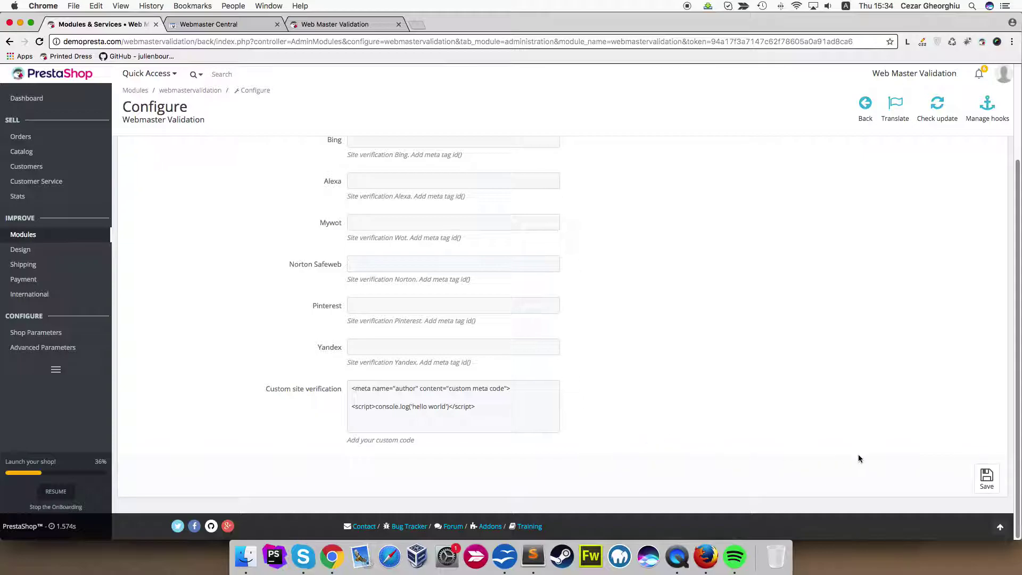
Save the custom code and reload the storefront.
{"action": "left_click", "coordinate": [986, 478]}
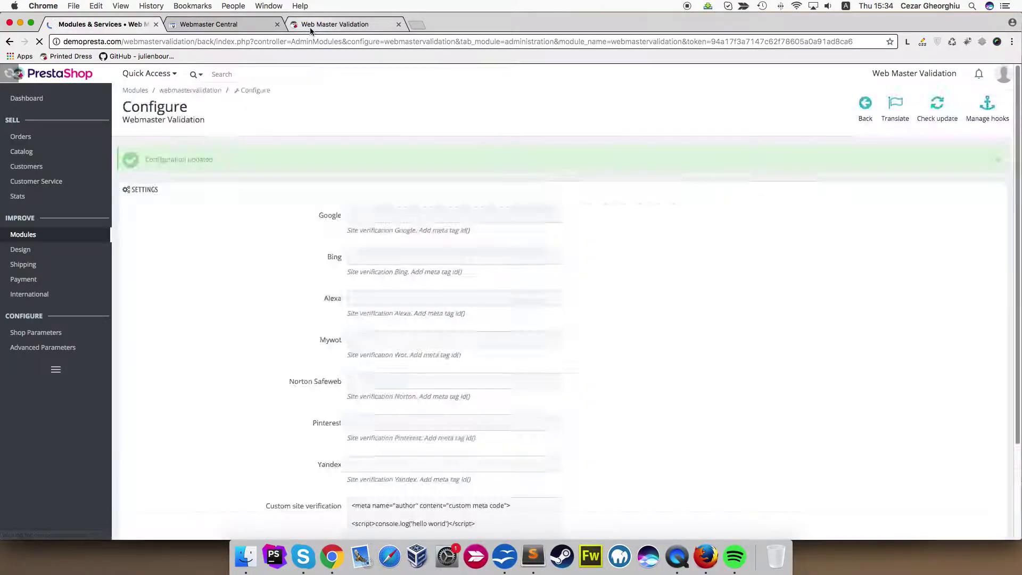
{"action": "left_click", "coordinate": [310, 26]}
{"action": "left_click", "coordinate": [261, 44]}
{"action": "key", "text": "Return"}
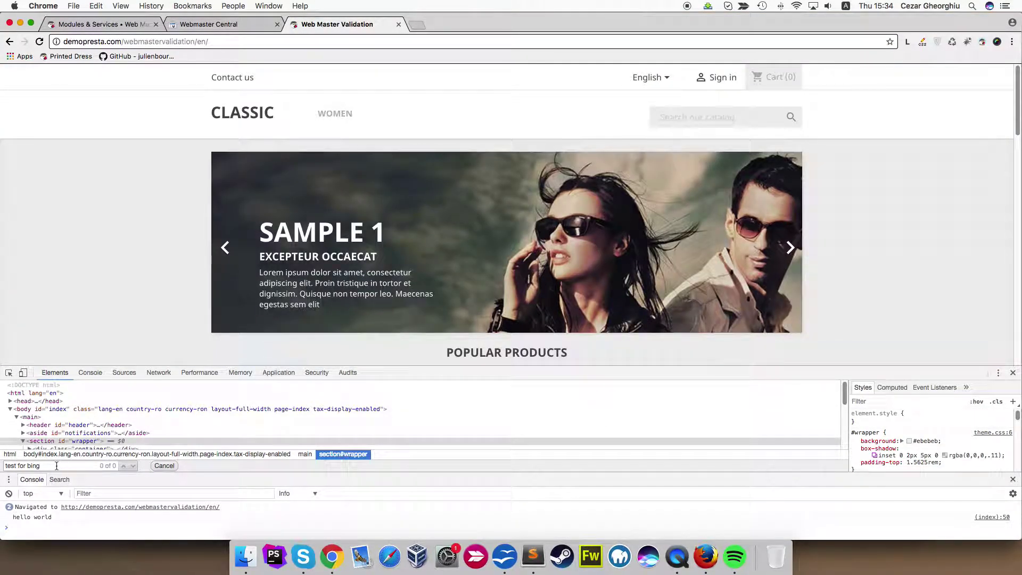
Copy 'custom meta code' from the settings and search the storefront's Elements panel for it.
{"action": "triple_click", "coordinate": [57, 466]}
{"action": "left_click", "coordinate": [104, 24]}
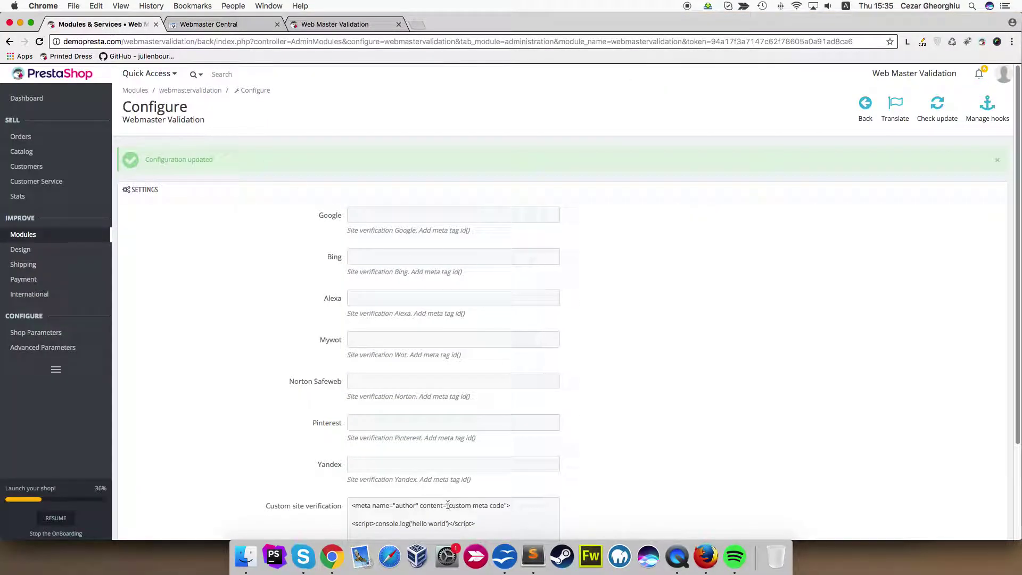
{"action": "left_click_drag", "start_coordinate": [450, 506], "coordinate": [506, 506]}
{"action": "key", "text": "super+c"}
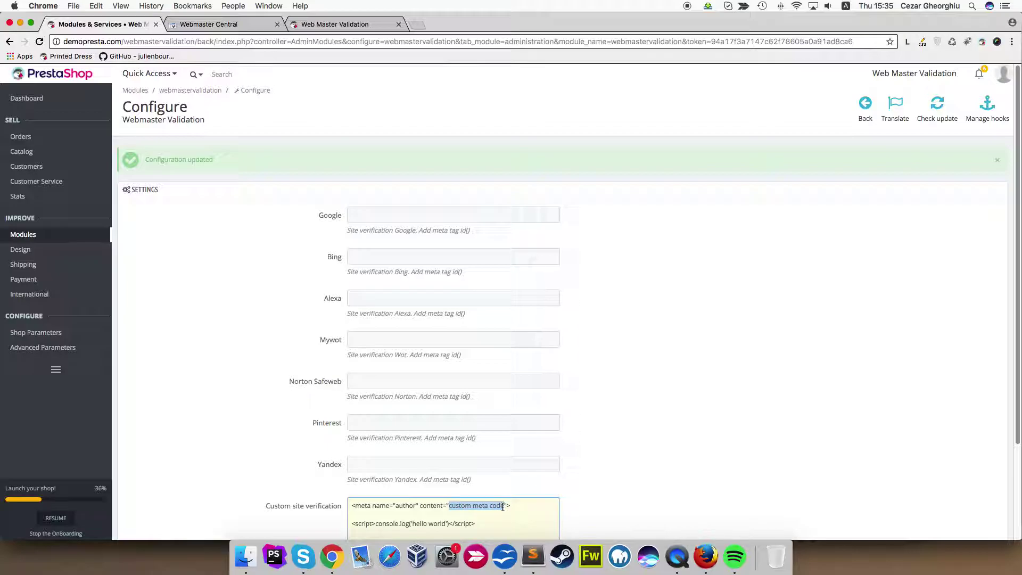
{"action": "left_click", "coordinate": [341, 24]}
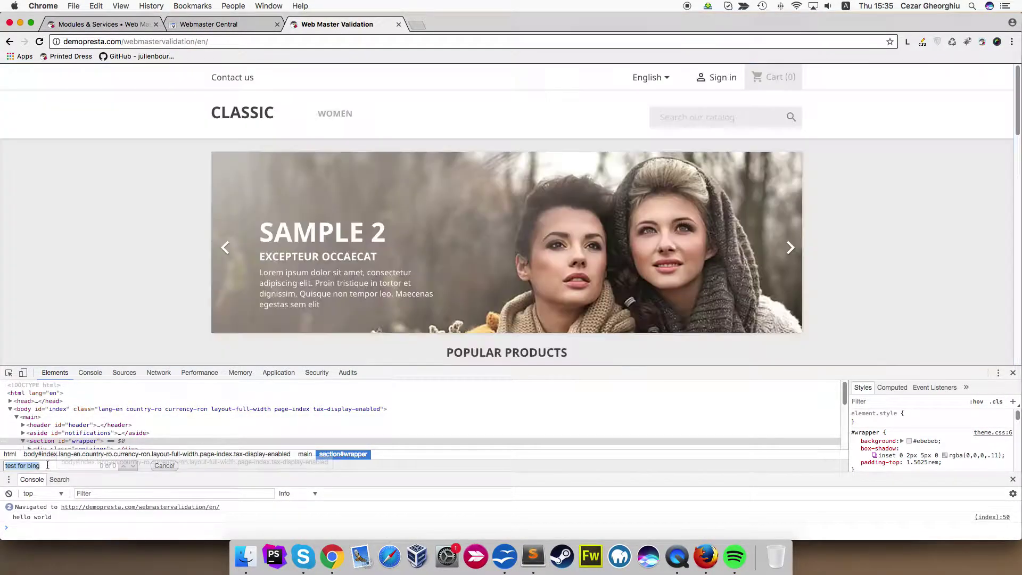
{"action": "left_click_drag", "start_coordinate": [40, 466], "coordinate": [2, 467]}
{"action": "key", "text": "super+v"}
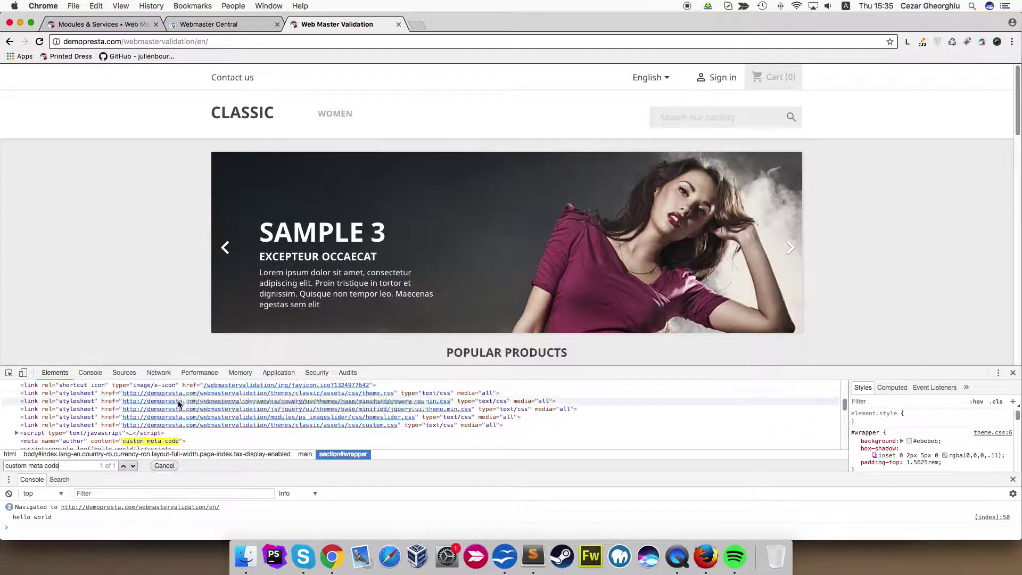
{"action": "scroll", "coordinate": [142, 433], "scroll_direction": "down", "scroll_amount": 1}
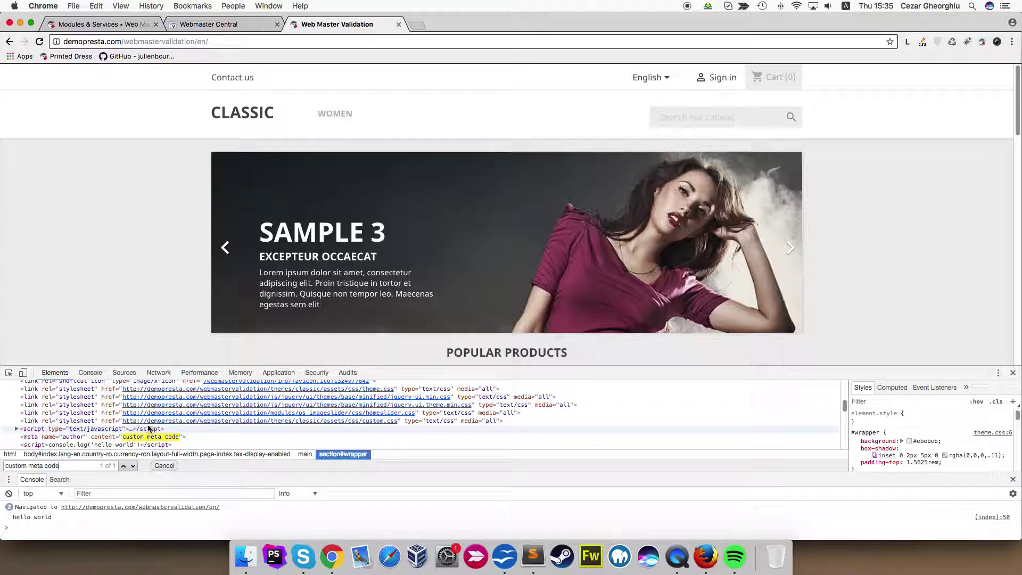
{"action": "scroll", "coordinate": [147, 432], "scroll_direction": "down", "scroll_amount": 3}
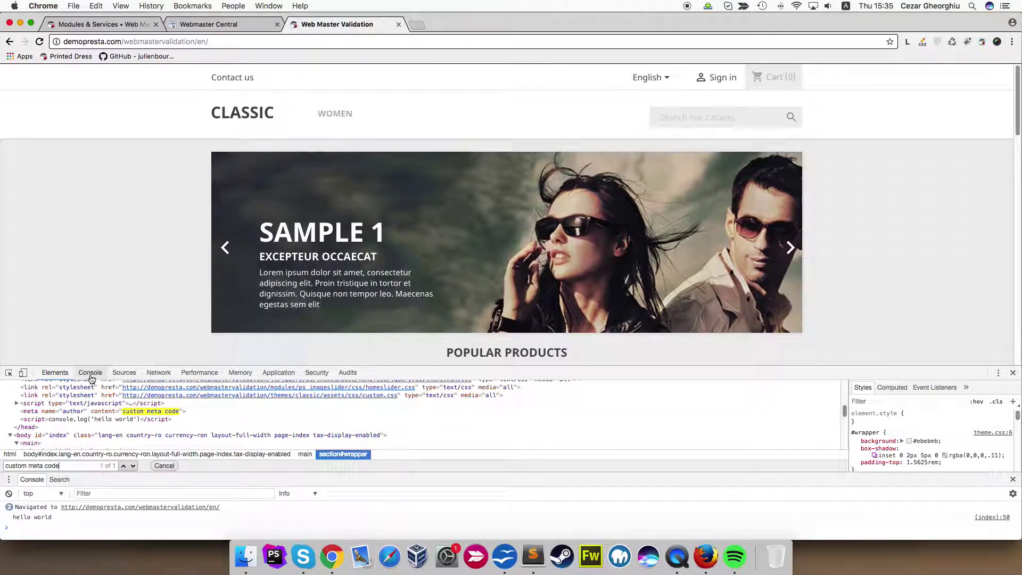
Clear the browser console and reload the storefront to log hello world again.
{"action": "left_click", "coordinate": [90, 373]}
{"action": "right_click", "coordinate": [179, 432]}
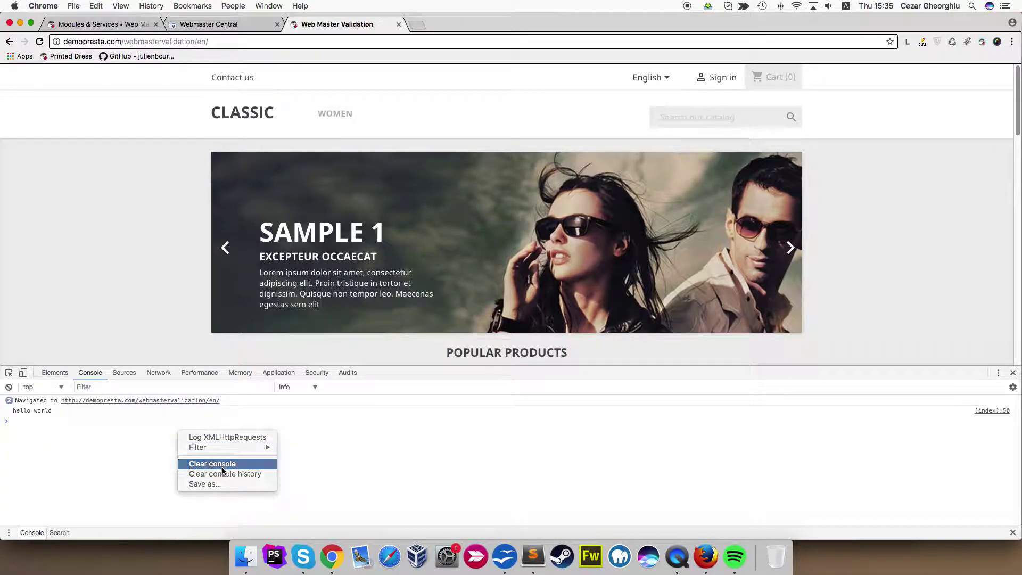
{"action": "left_click", "coordinate": [212, 464]}
{"action": "left_click", "coordinate": [136, 40]}
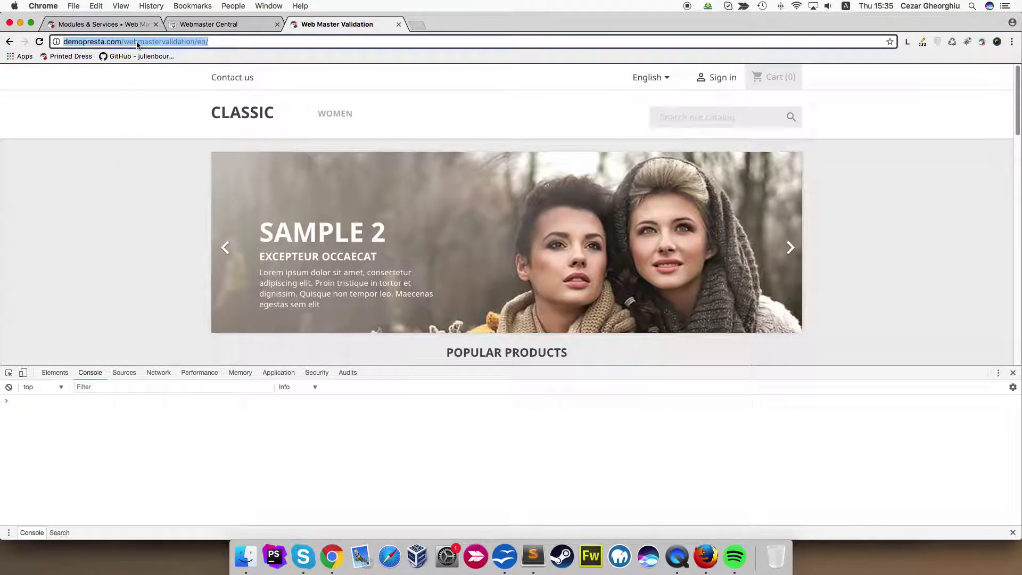
{"action": "key", "text": "Return"}
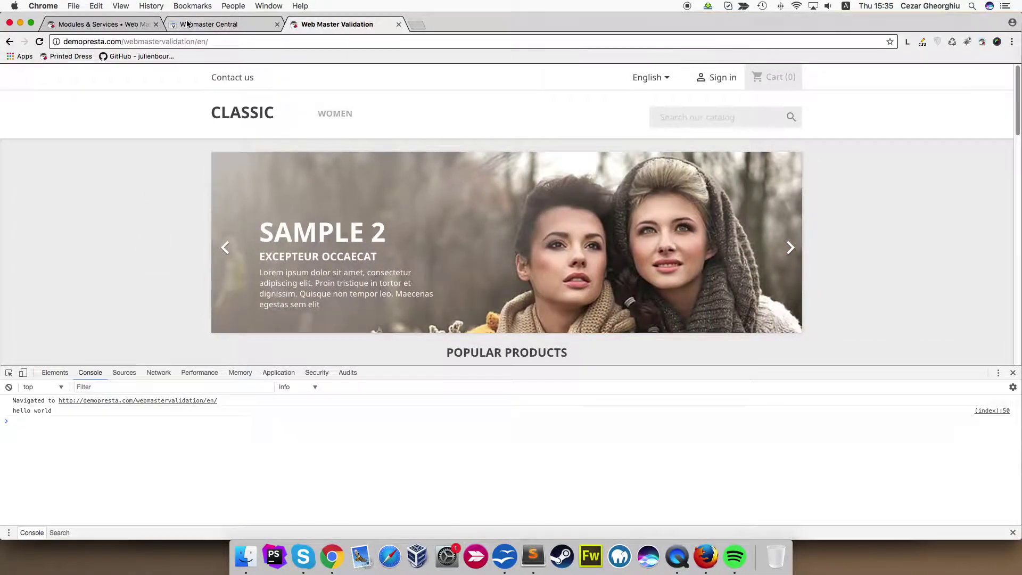
Erase the author meta tag and hello world script from Custom site verification.
{"action": "left_click", "coordinate": [101, 24]}
{"action": "left_click", "coordinate": [628, 434]}
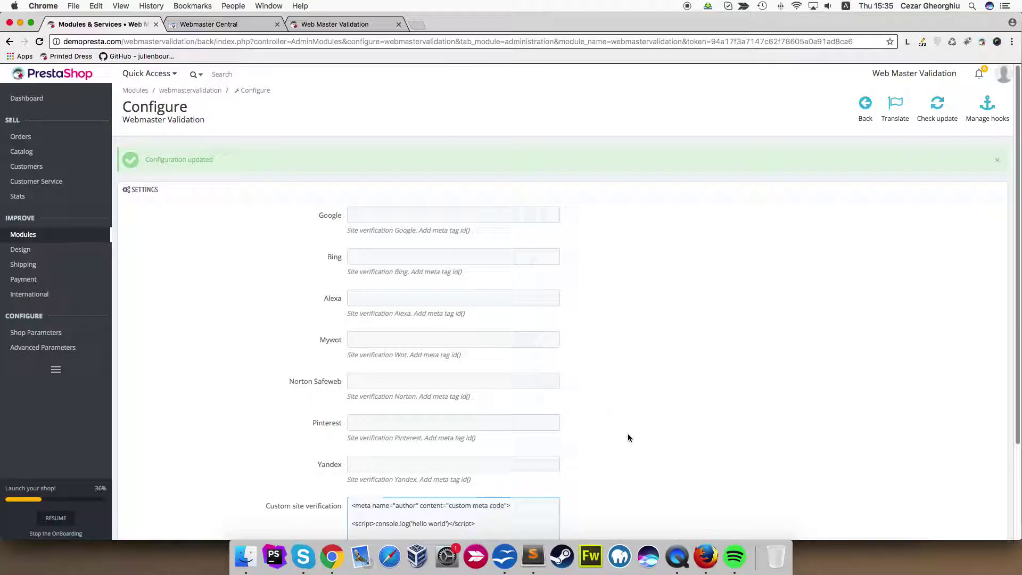
{"action": "scroll", "coordinate": [628, 430], "scroll_direction": "down", "scroll_amount": 3}
{"action": "left_click_drag", "start_coordinate": [529, 406], "coordinate": [330, 392]}
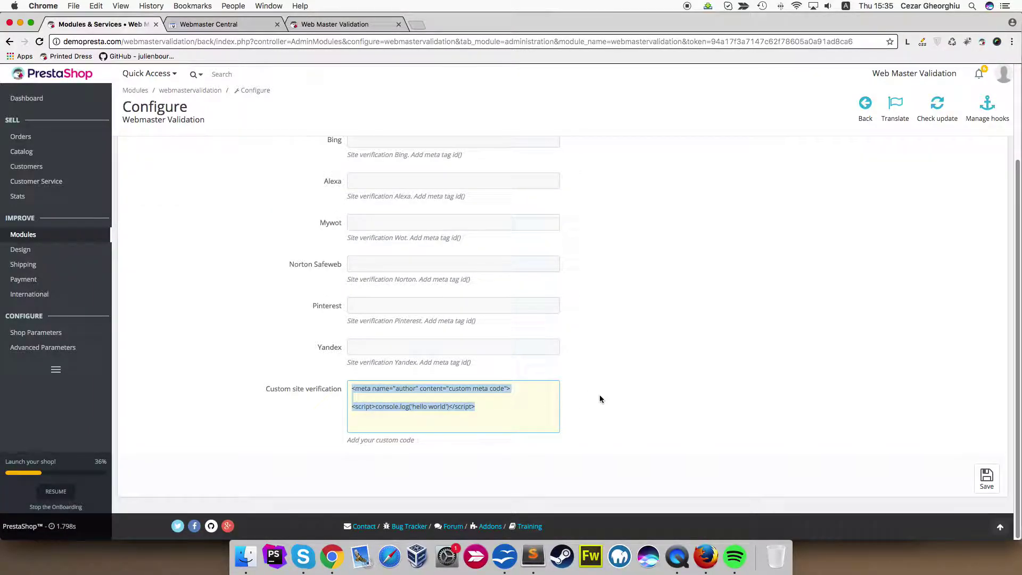
{"action": "key", "text": "BackSpace"}
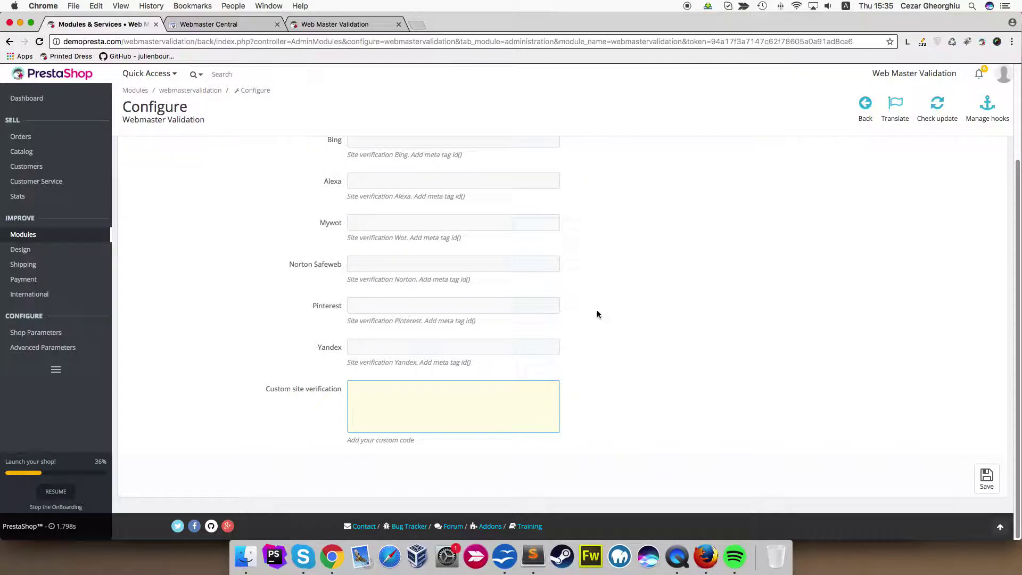
{"action": "left_click", "coordinate": [649, 394]}
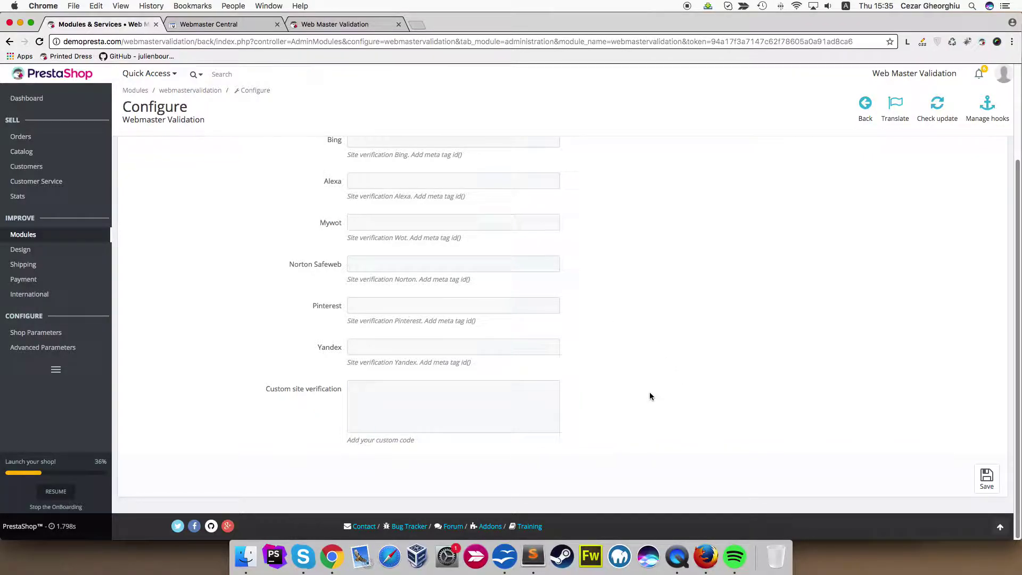